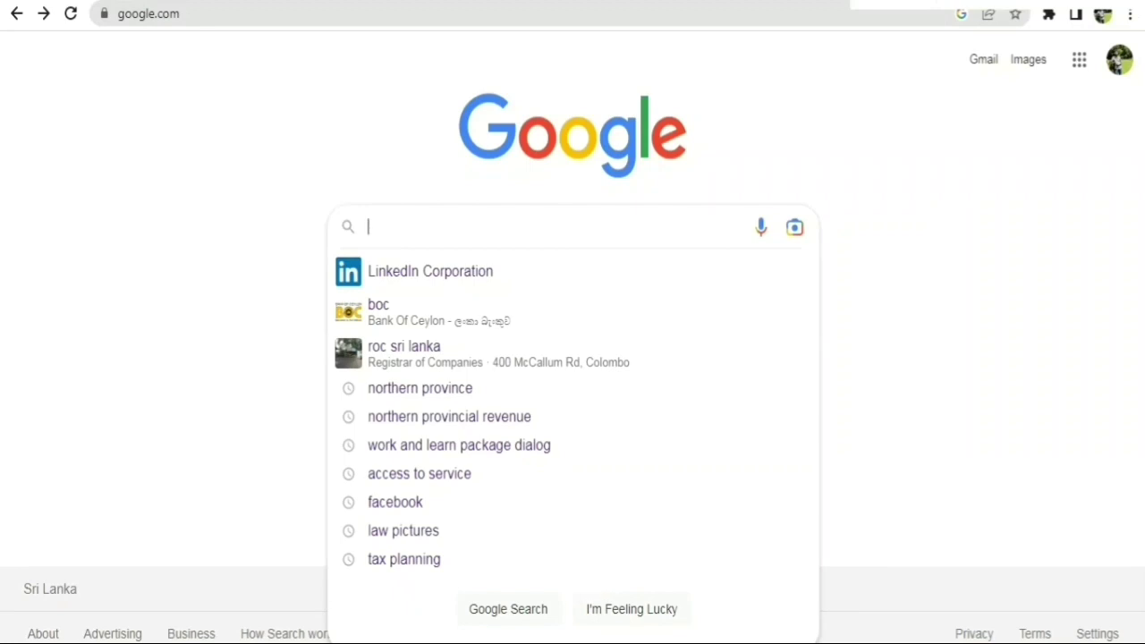
type("ww")
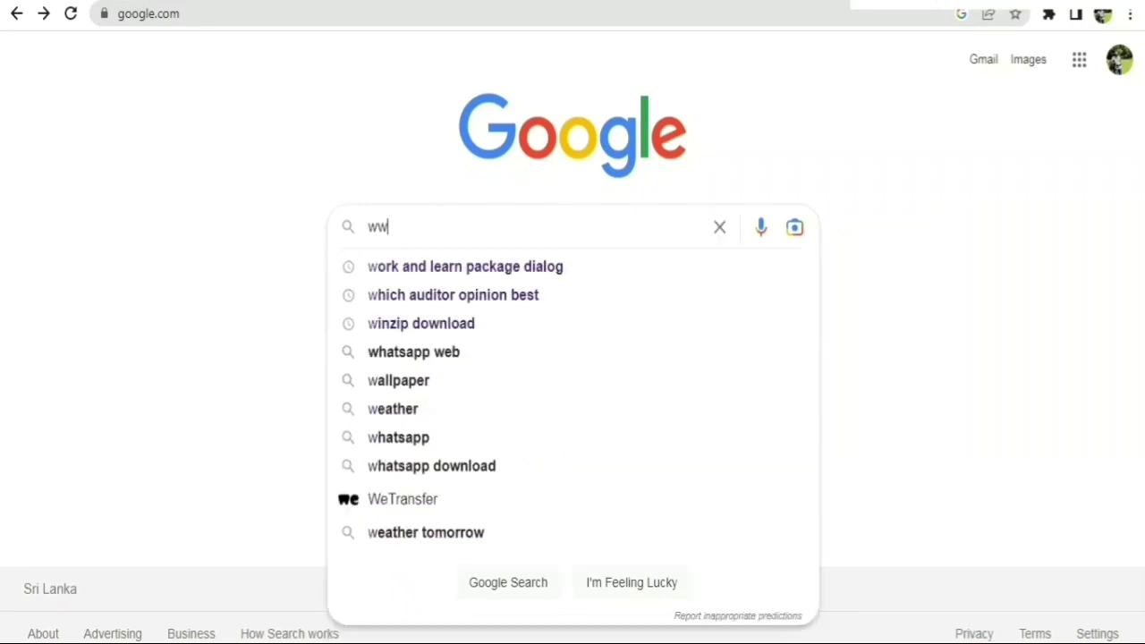
type("w.u")
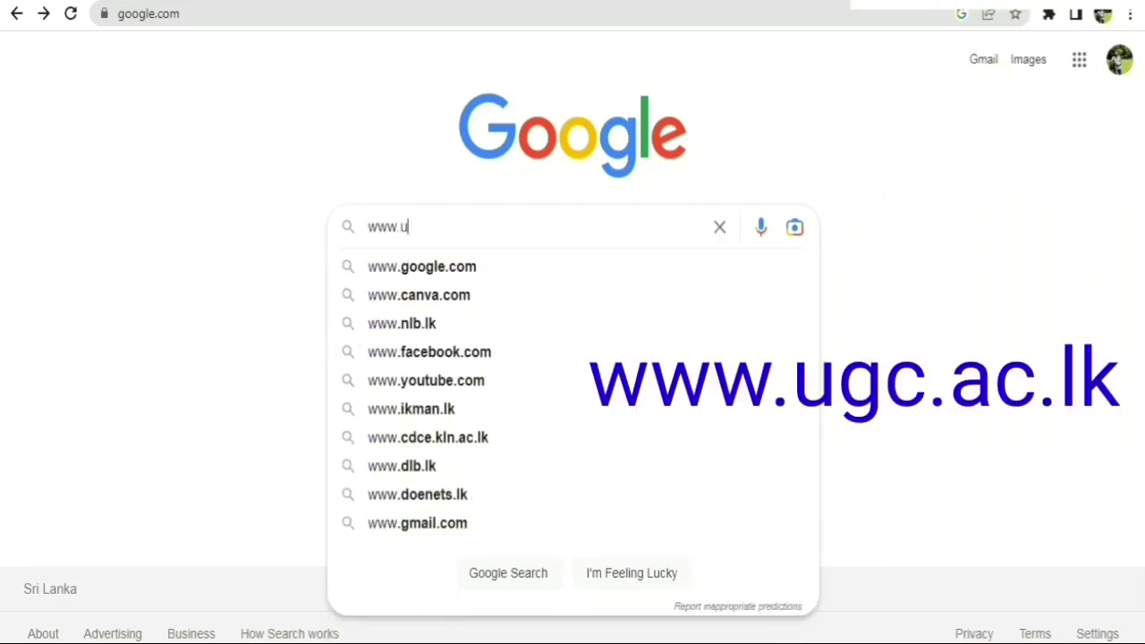
type("gc.ac.lk")
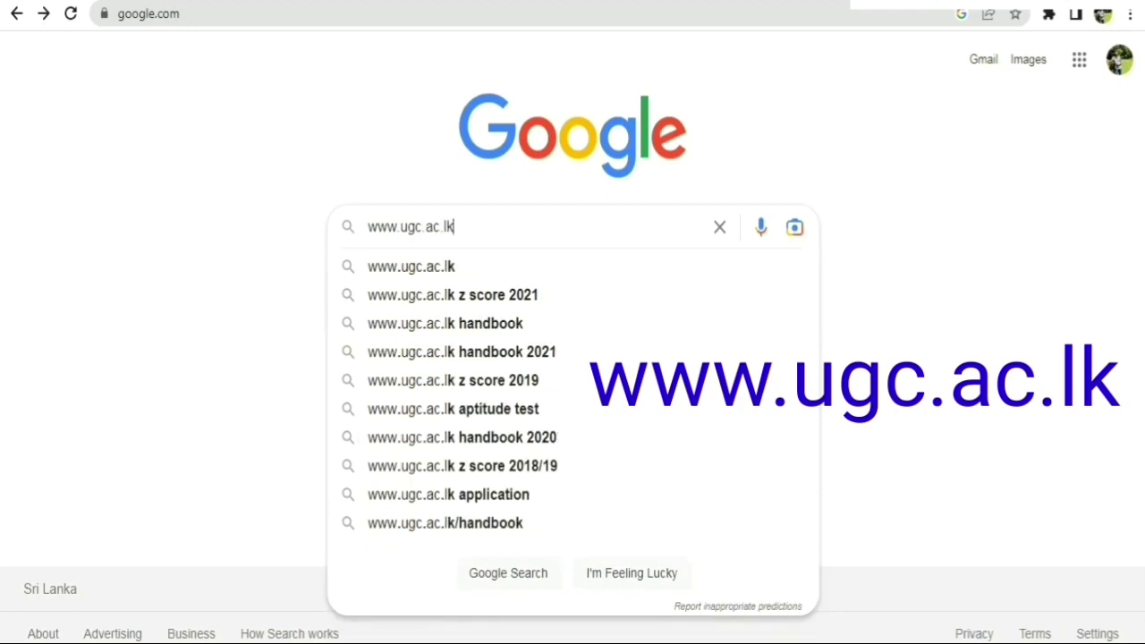
key("Return")
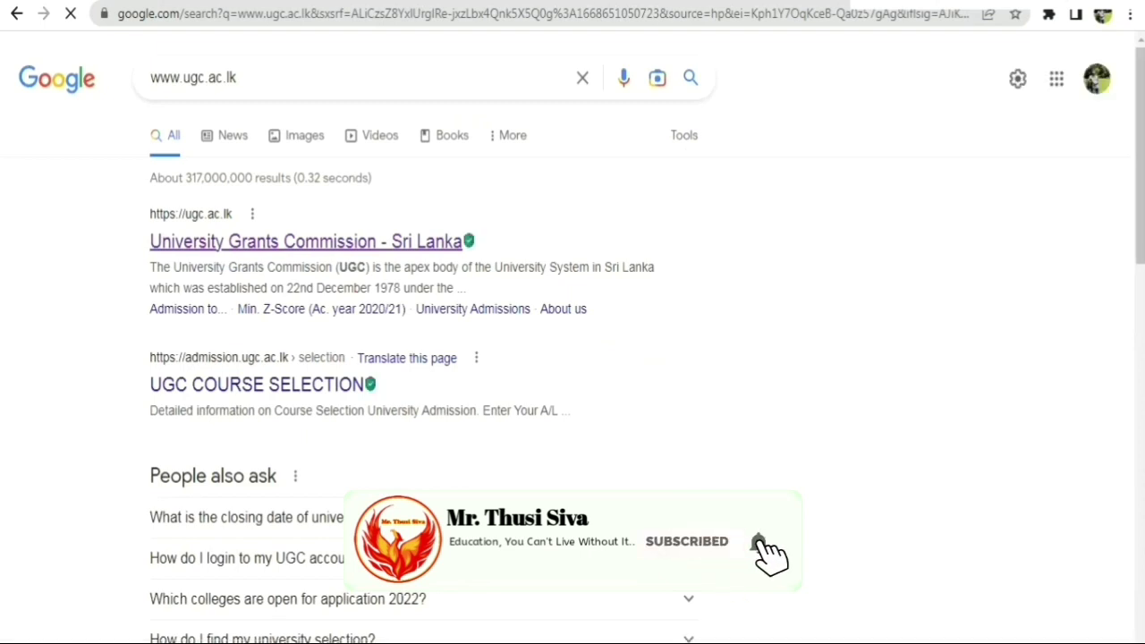
left_click(304, 241)
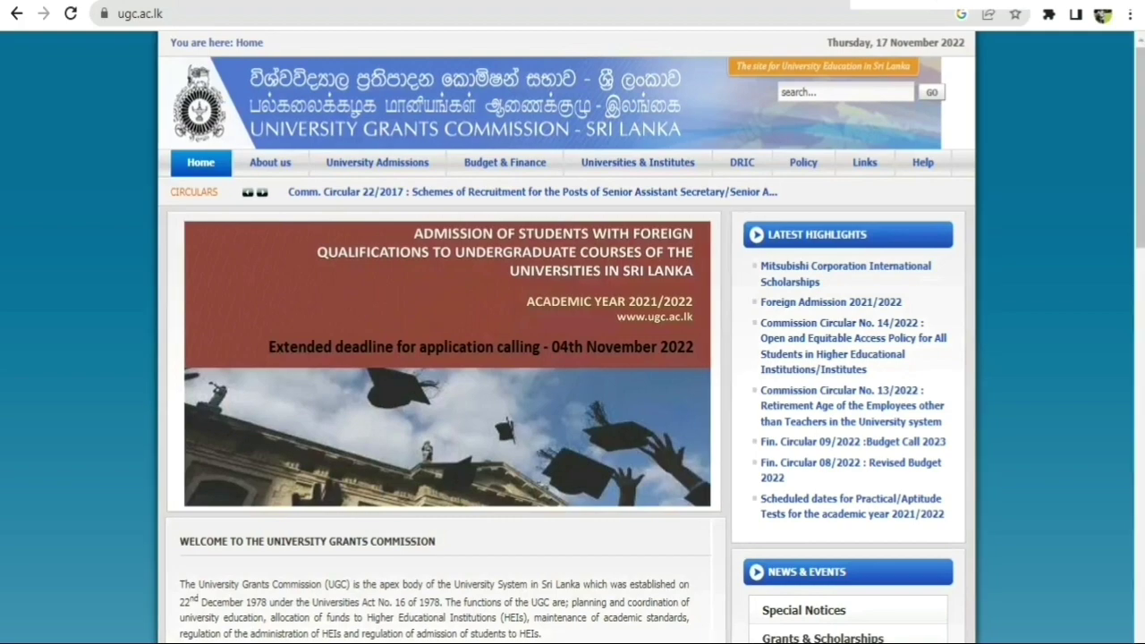
Open the Recognition of Qualifications page from the footer's Special Links.
scroll(573, 358, "down", 13)
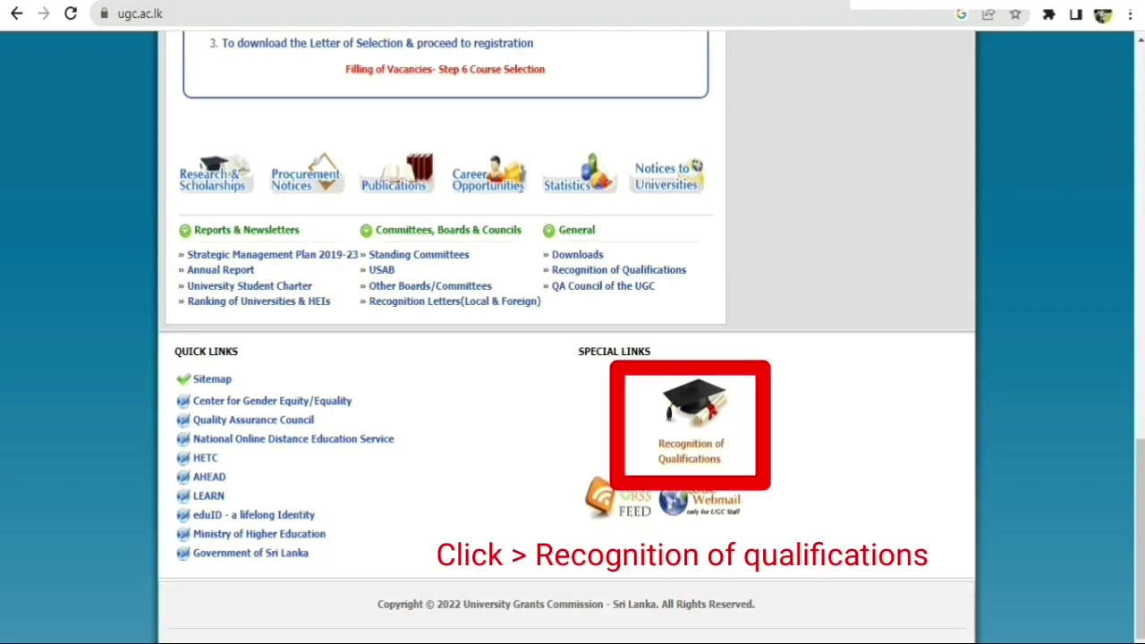
left_click(691, 416)
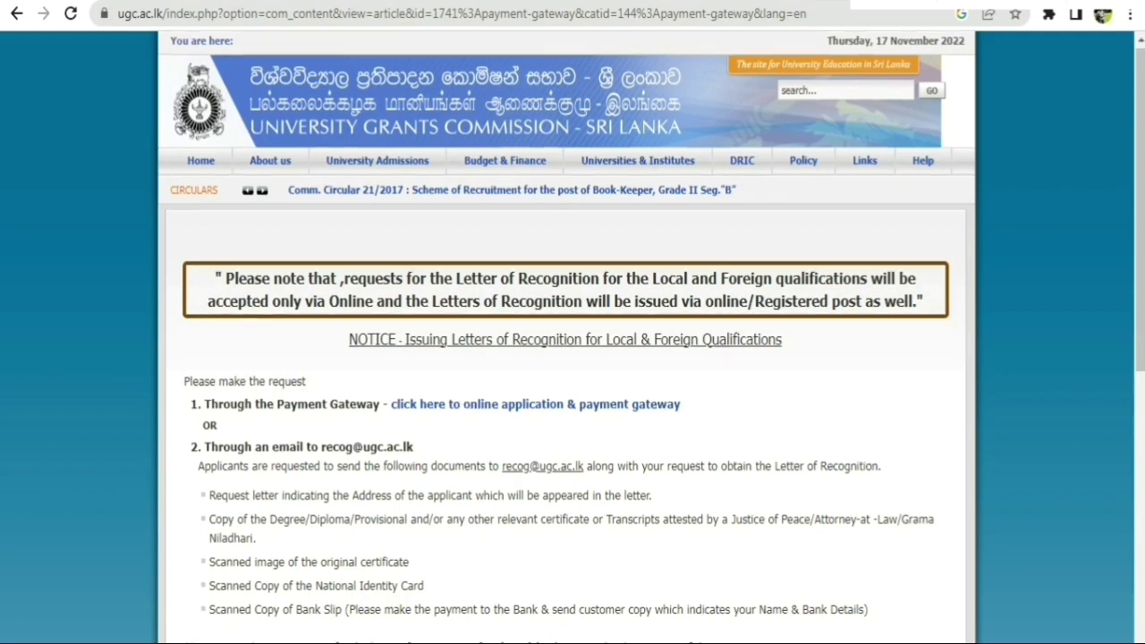
scroll(565, 403, "down", 2)
left_click_drag(184, 216, 690, 236)
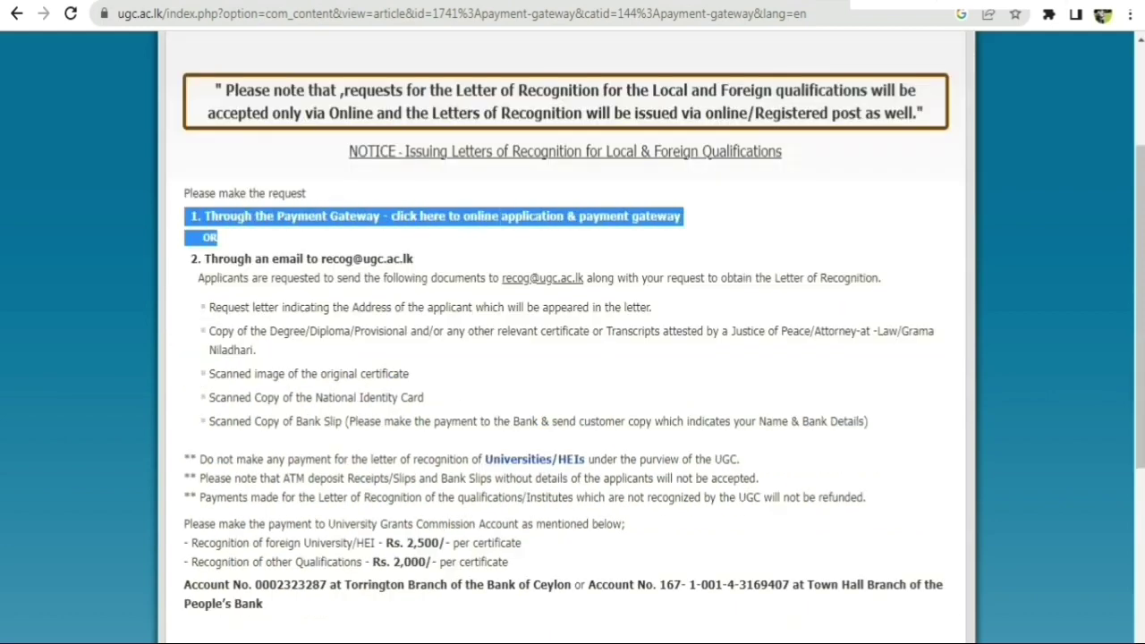
left_click(689, 236)
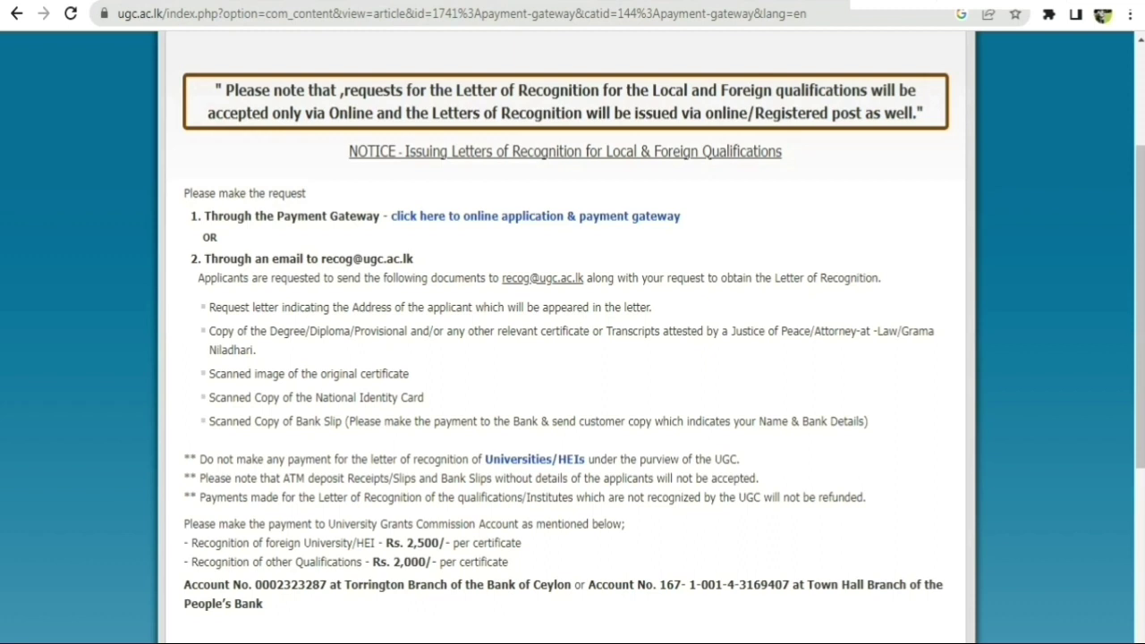
left_click_drag(322, 259, 413, 259)
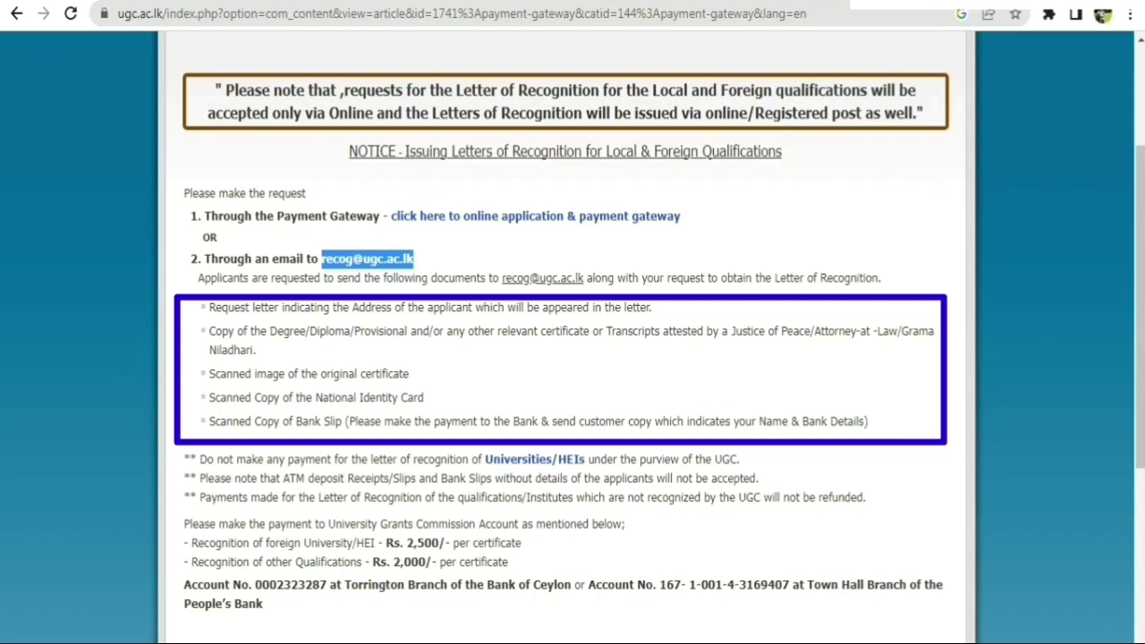
scroll(565, 358, "down", 2)
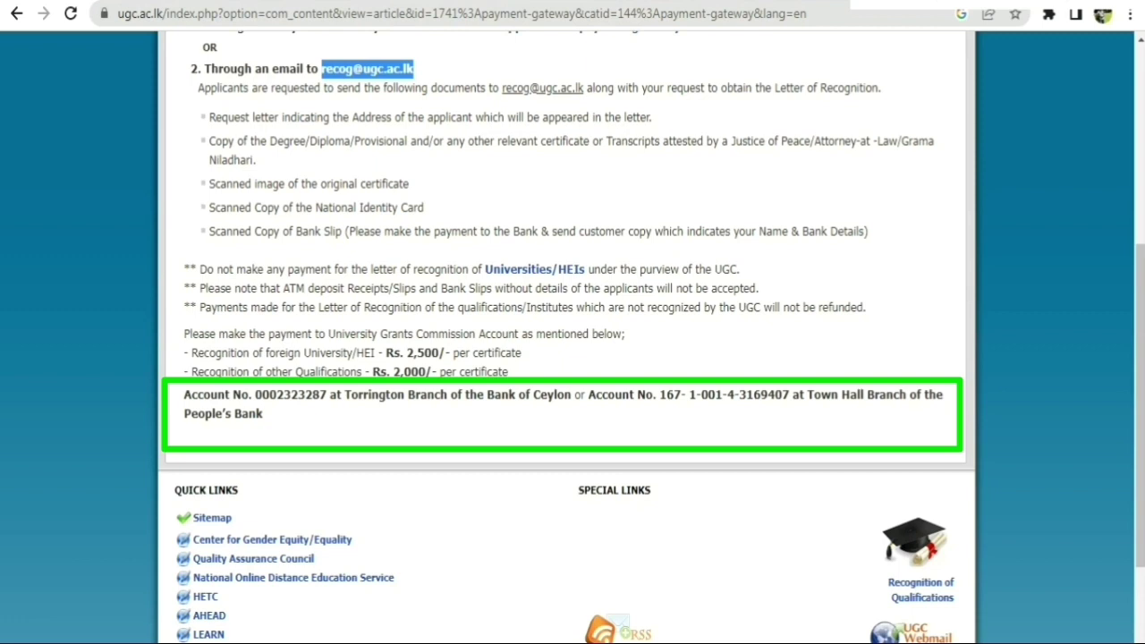
left_click_drag(255, 395, 351, 395)
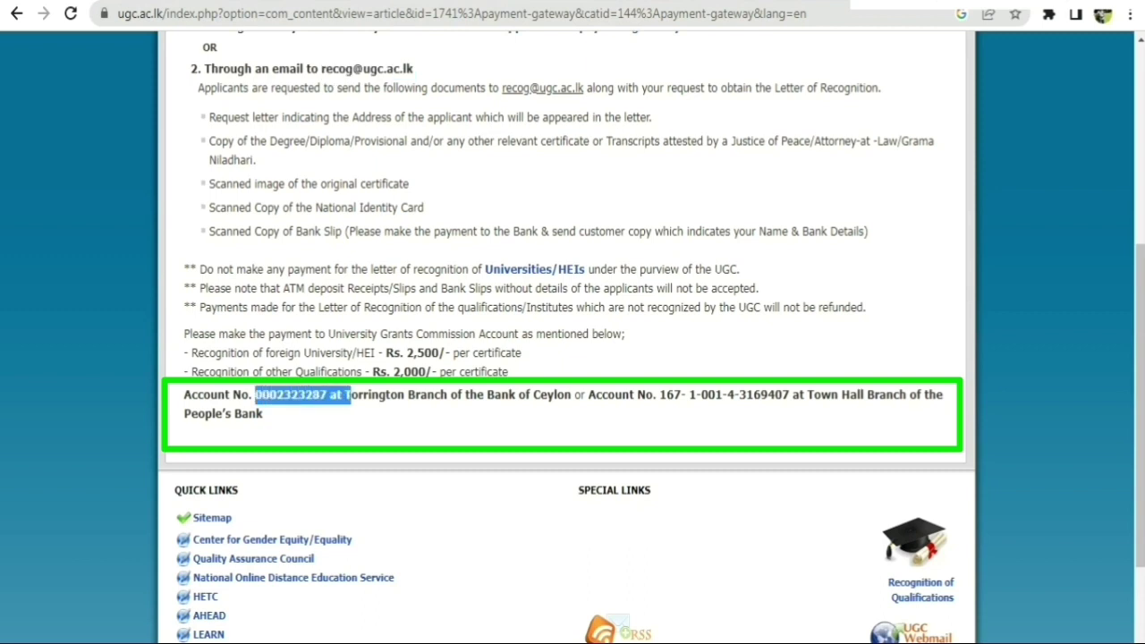
left_click(263, 414)
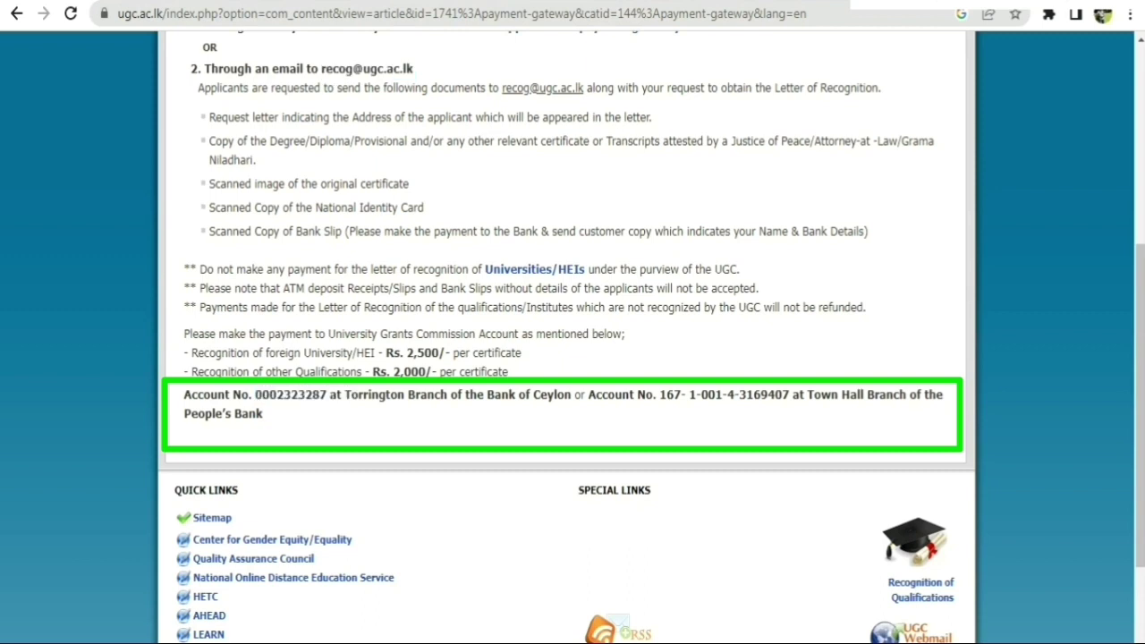
left_click_drag(807, 395, 867, 395)
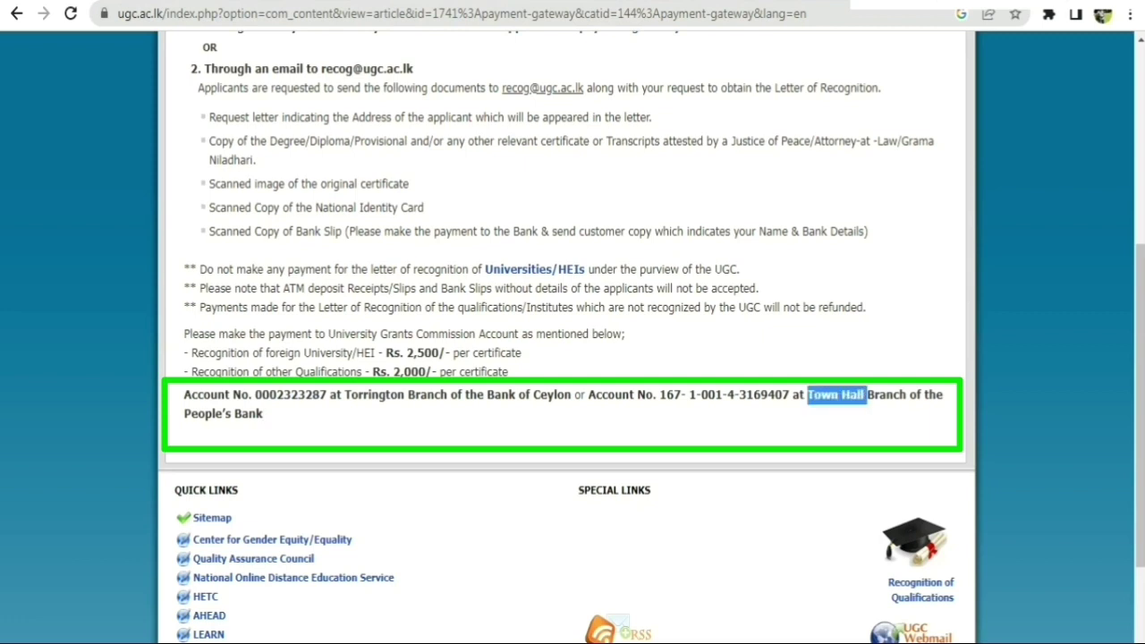
left_click(188, 436)
left_click_drag(661, 394, 792, 395)
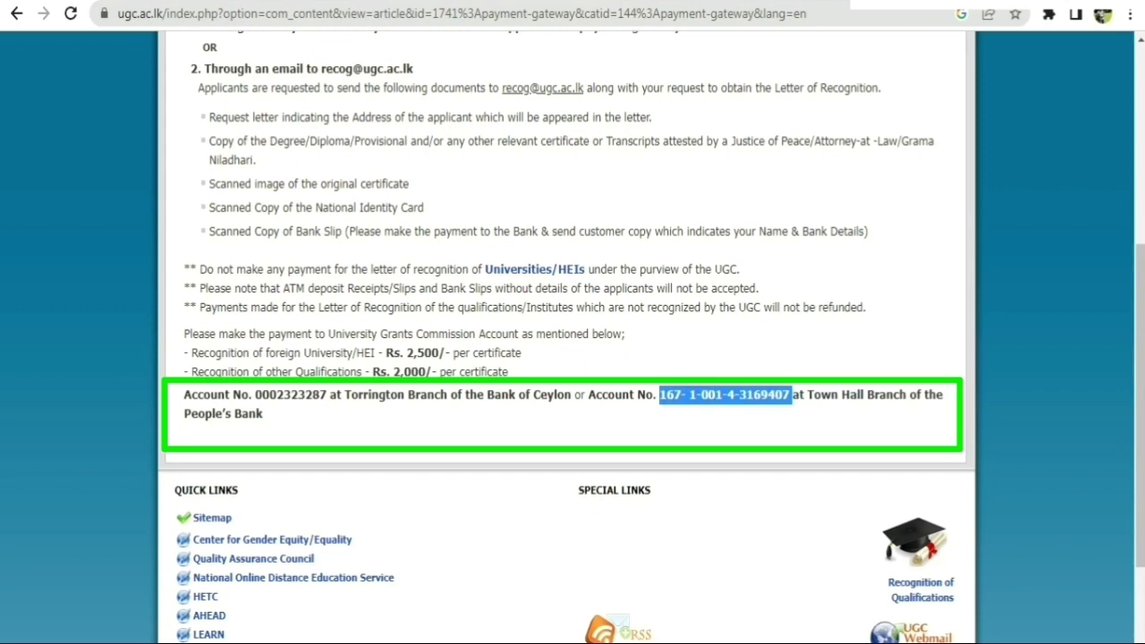
left_click(188, 436)
scroll(564, 358, "up", 1)
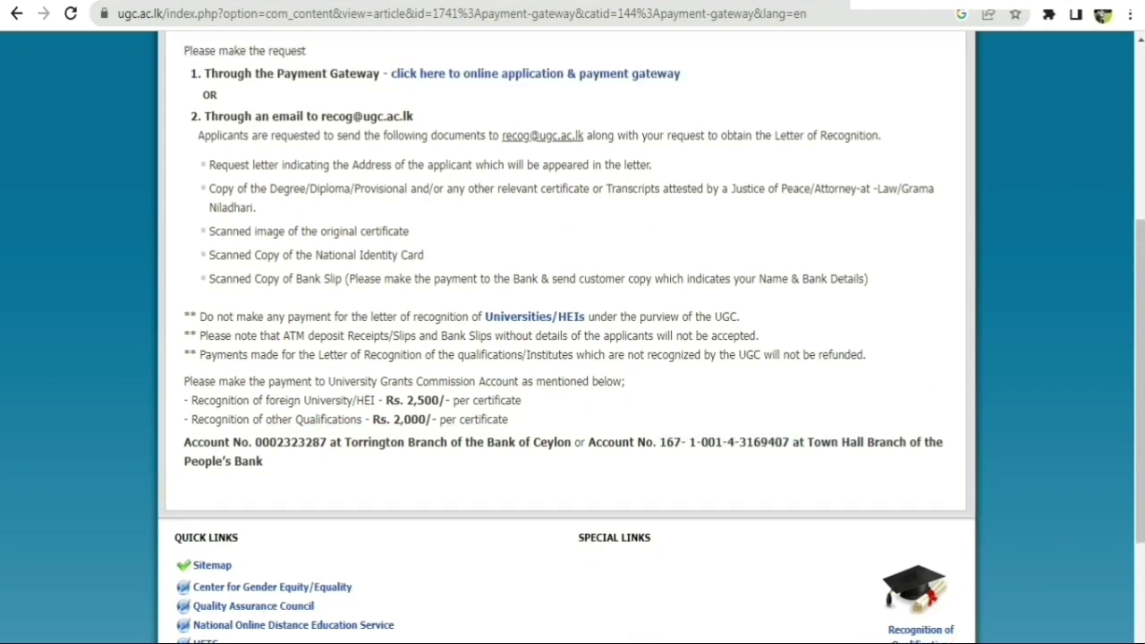
scroll(564, 358, "up", 3)
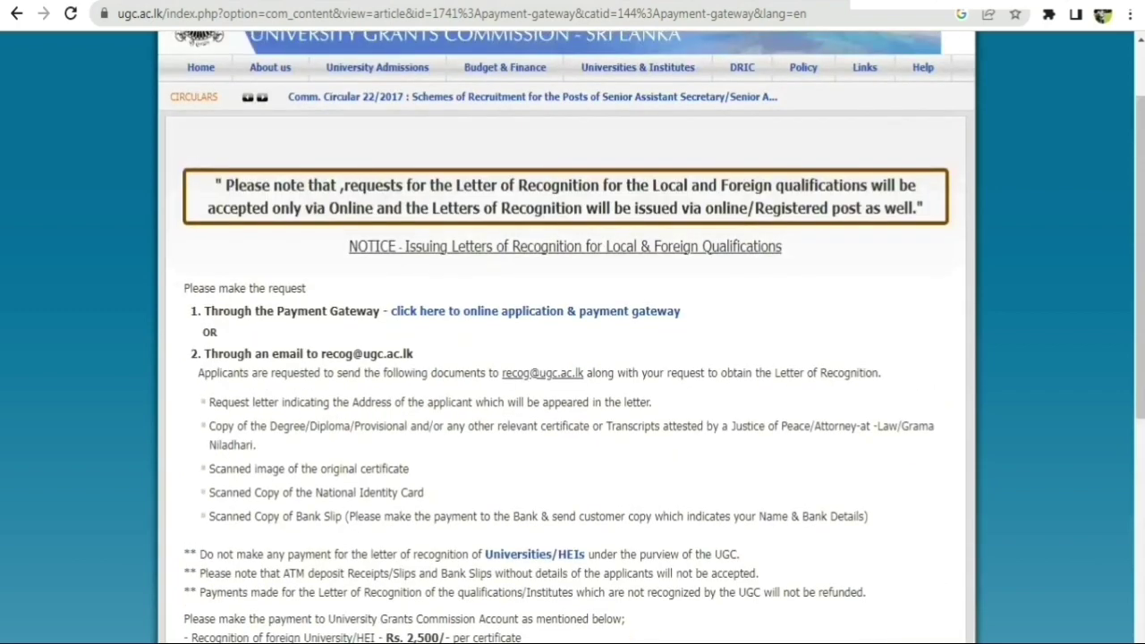
left_click_drag(321, 353, 414, 353)
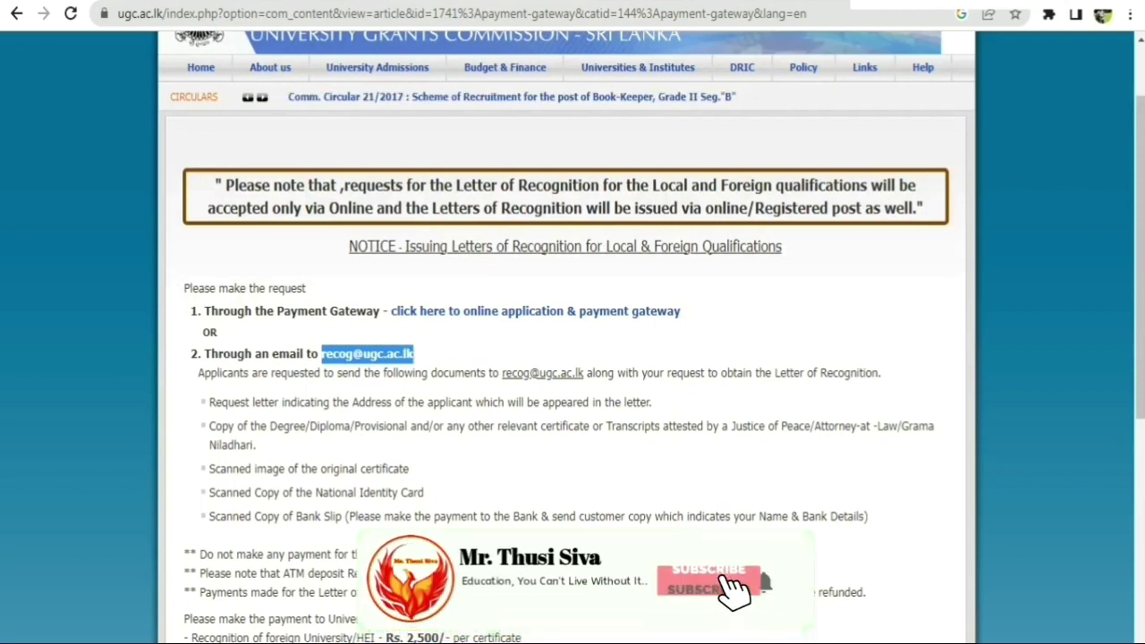
Open the online application and payment gateway form down to its Personal Information fields.
left_click(495, 426)
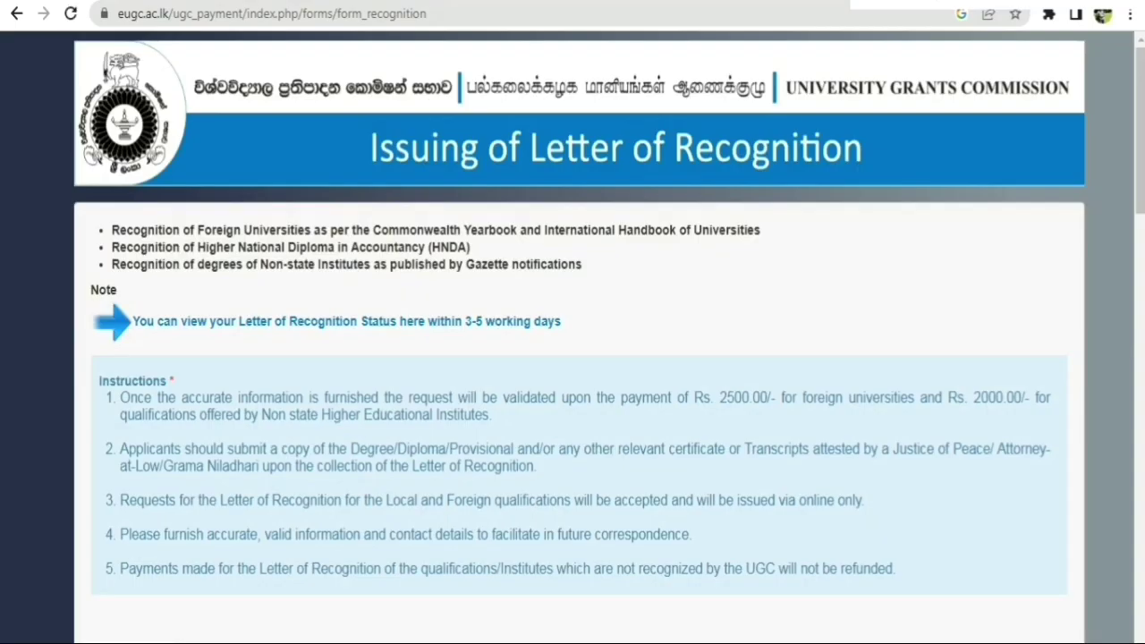
scroll(573, 357, "down", 5)
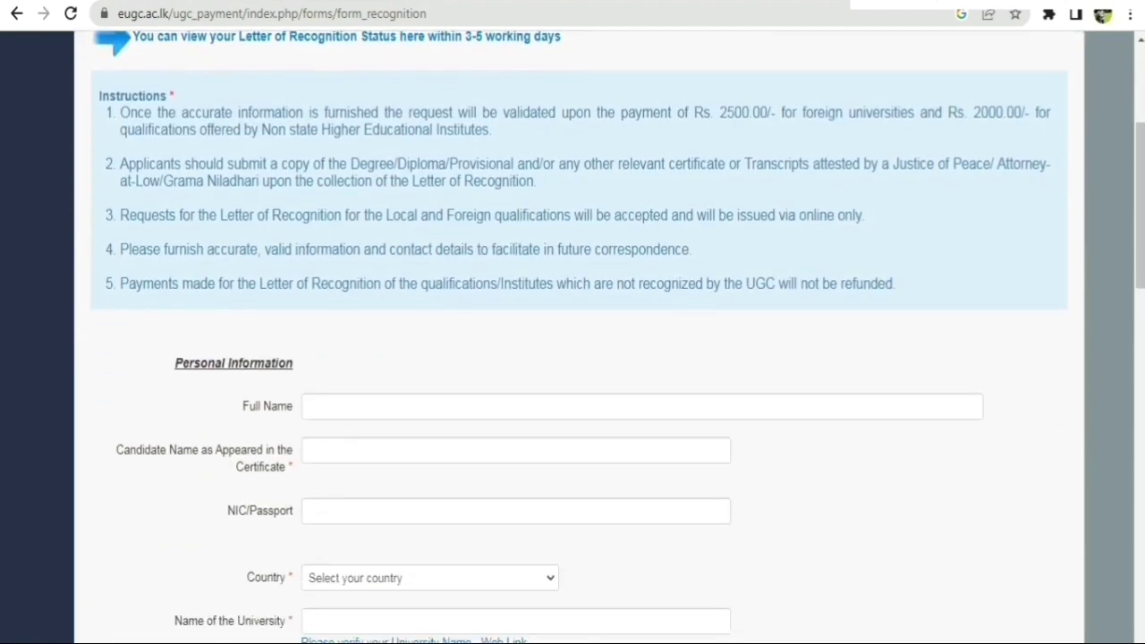
scroll(573, 358, "down", 1)
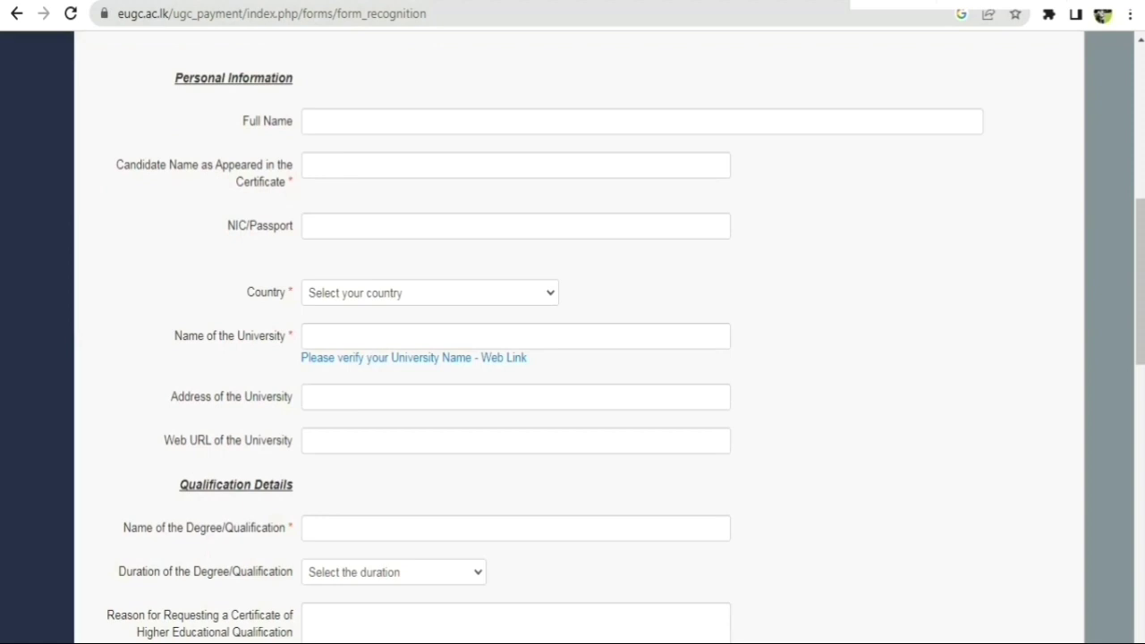
Fill in the applicant's full name from the autofill suggestion.
left_click(393, 121)
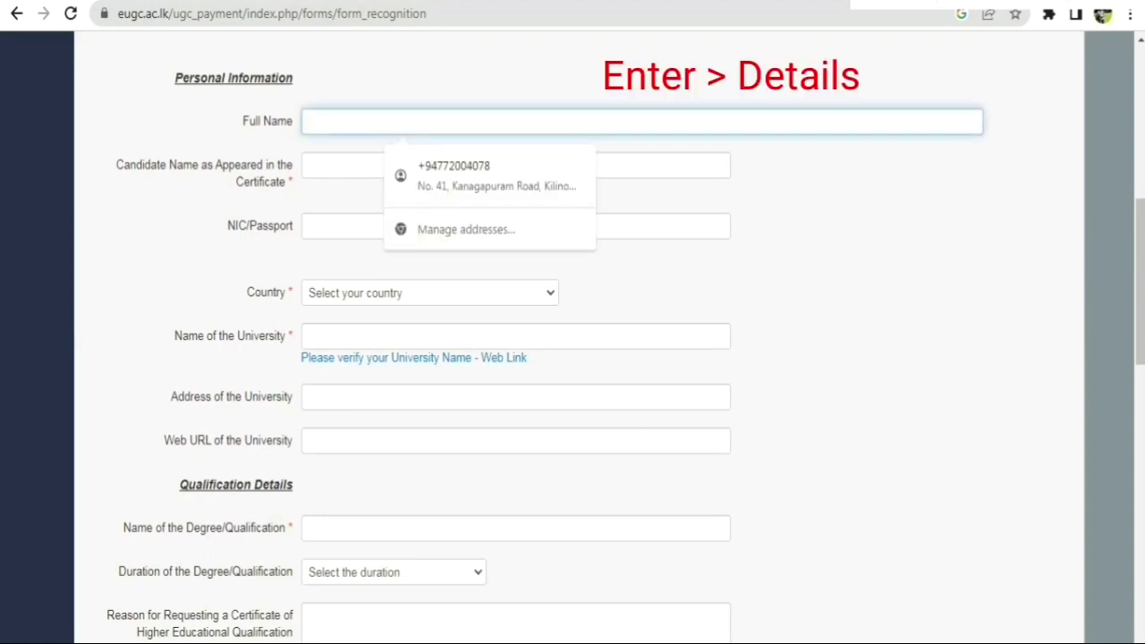
type("SI")
key("BackSpace")
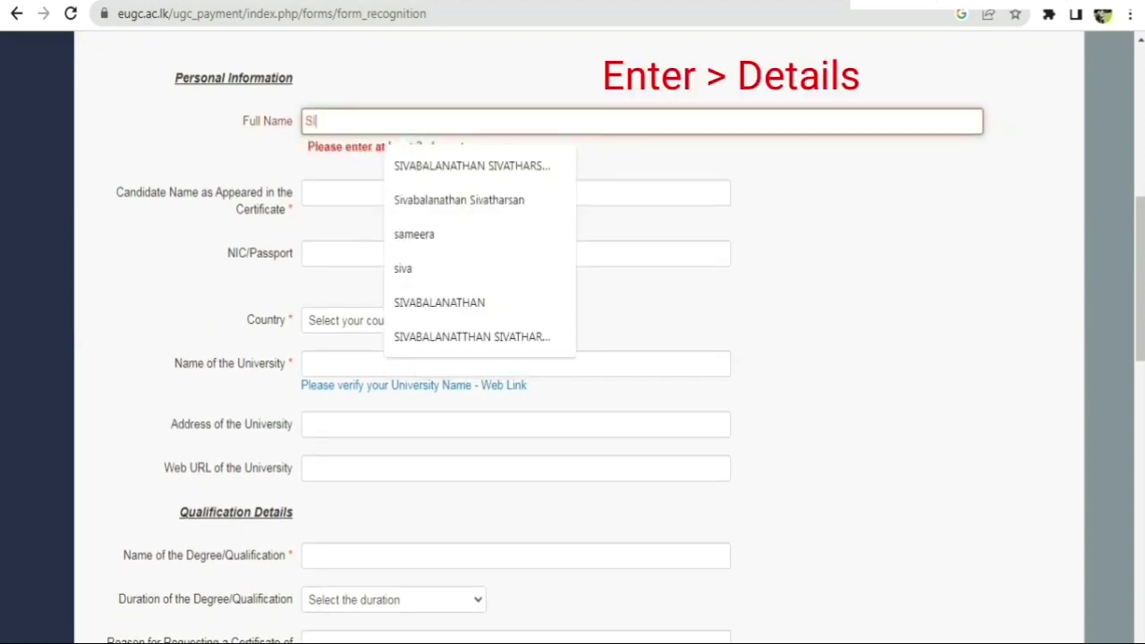
type("VA")
key("BackSpace")
key("BackSpace")
type("VABA")
key("Down")
key("Return")
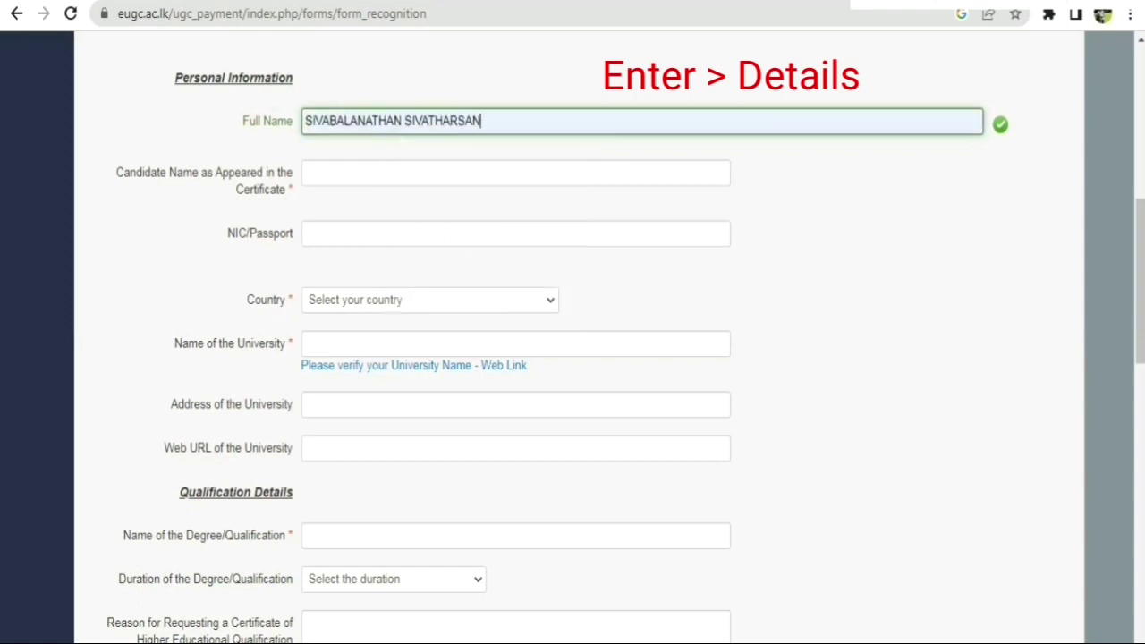
Copy the full name into the certificate name field.
left_click(401, 172)
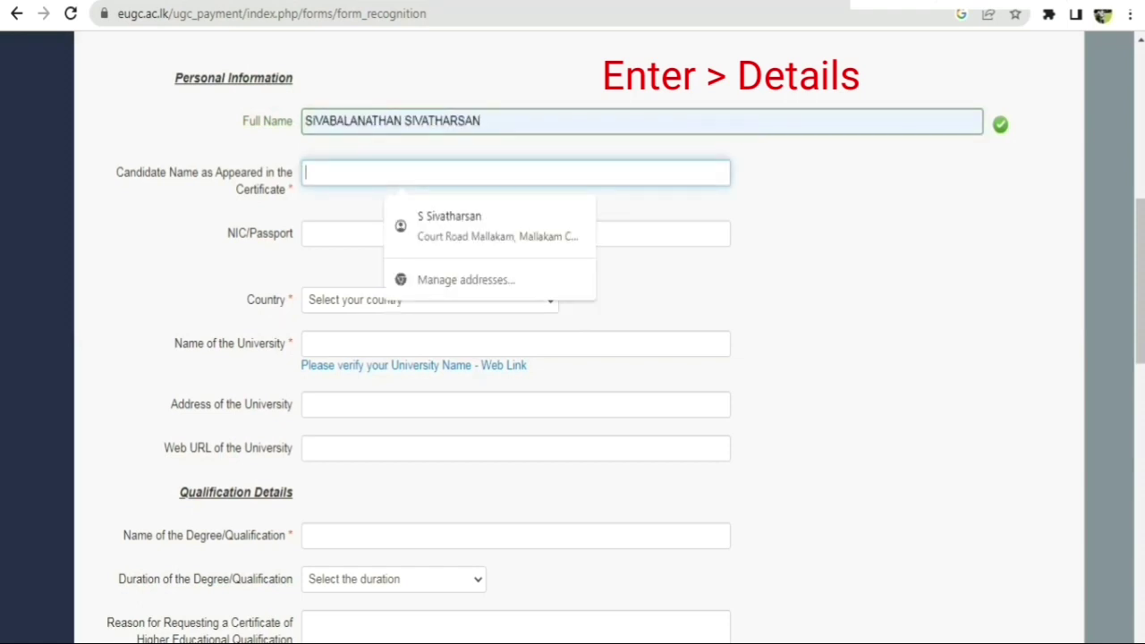
left_click(481, 121)
left_click_drag(482, 121, 305, 121)
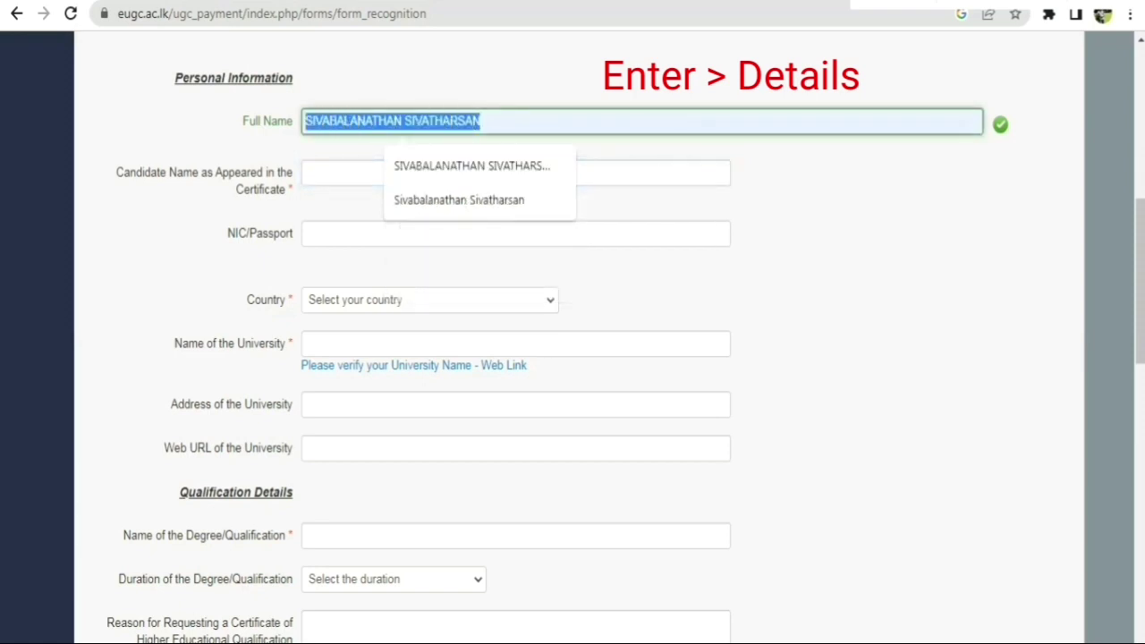
key("ctrl+c")
left_click(401, 173)
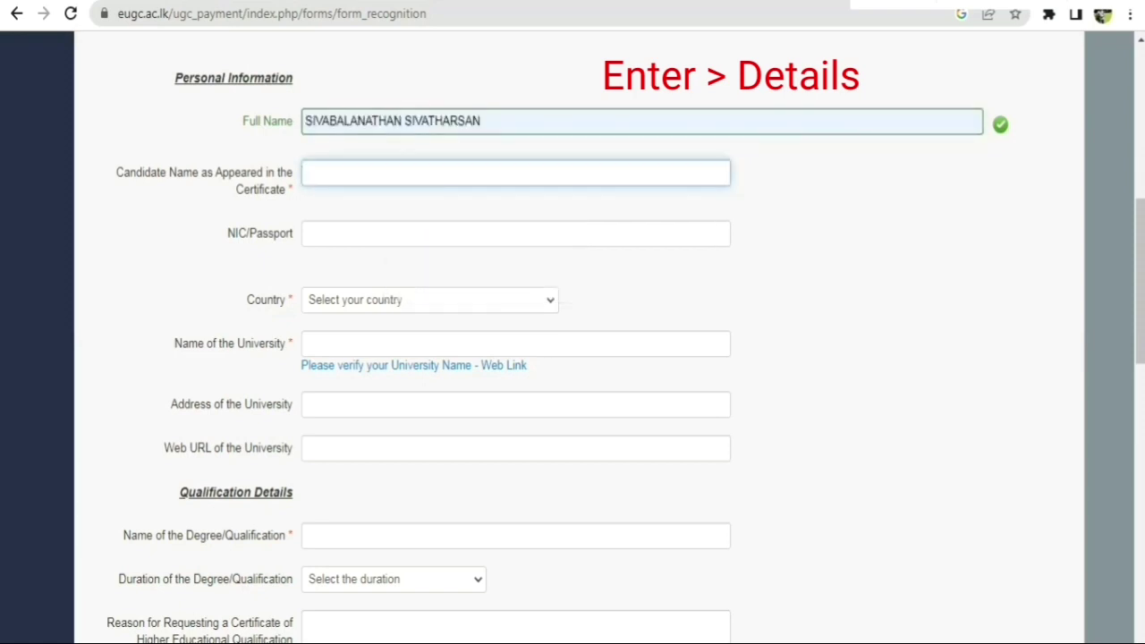
key("ctrl+v")
Fill in the NIC/passport number from the suggested entry.
left_click(401, 234)
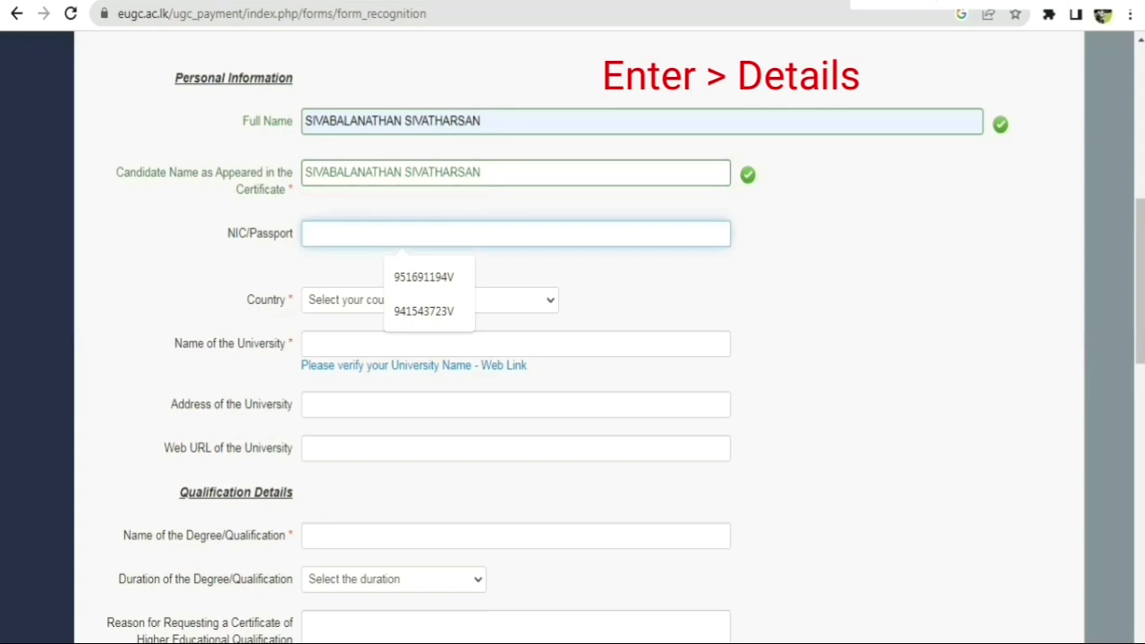
key("Down")
key("Return")
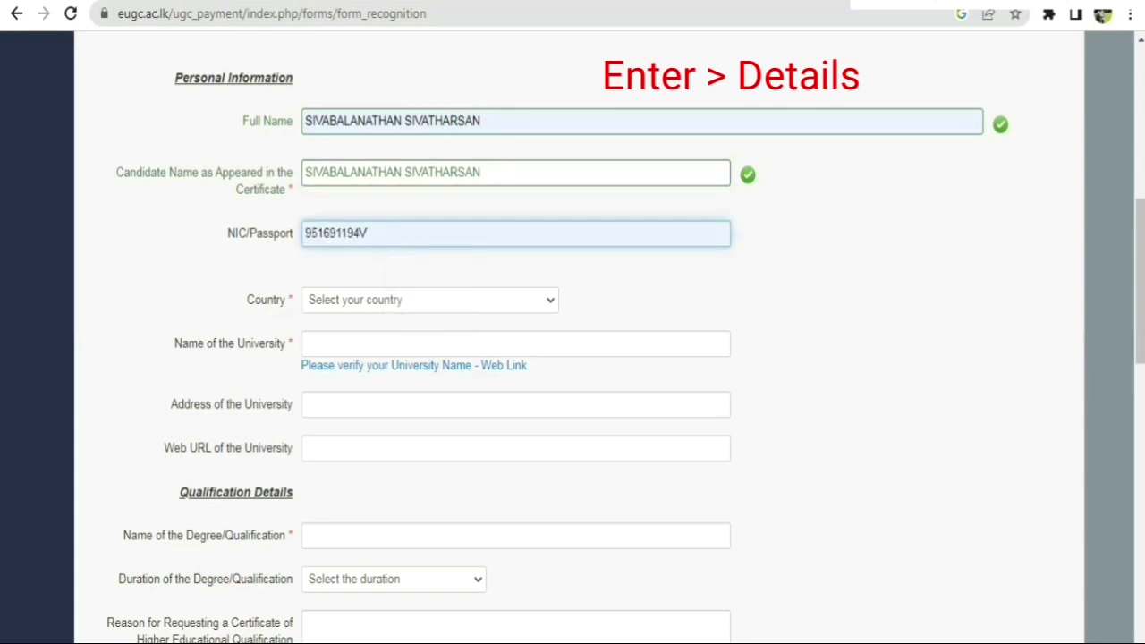
Select Sri Lanka as the applicant's country.
left_click(429, 300)
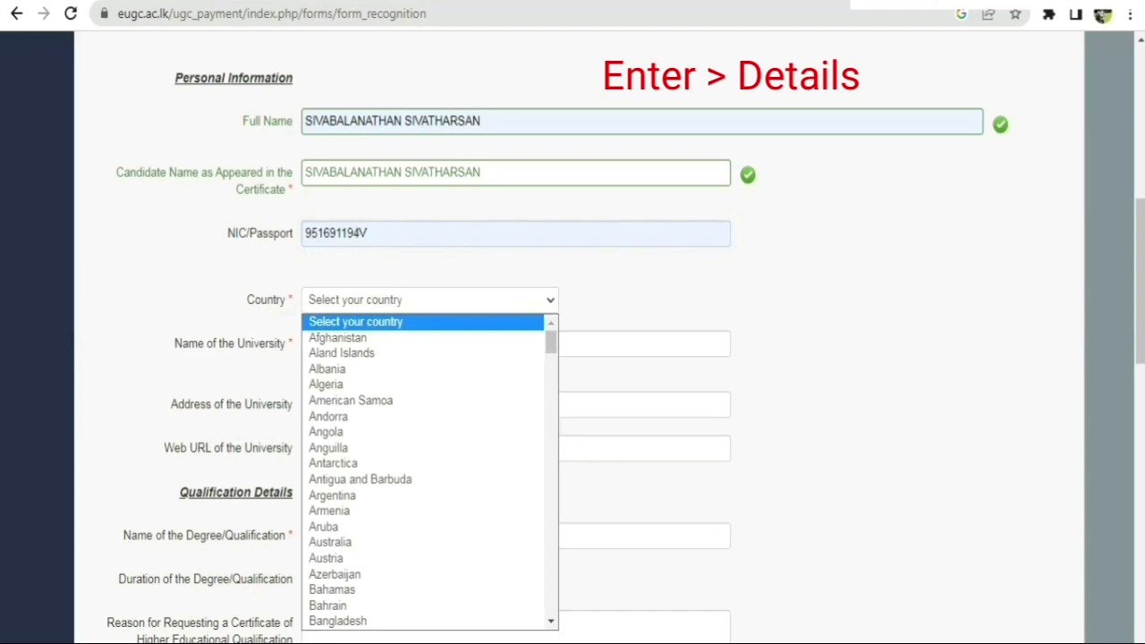
key("s")
key("s")
key("s")
key("s")
key("s")
key("s")
key("s")
key("s")
key("s")
key("s")
key("s")
key("s")
key("s")
key("s")
key("s")
key("s")
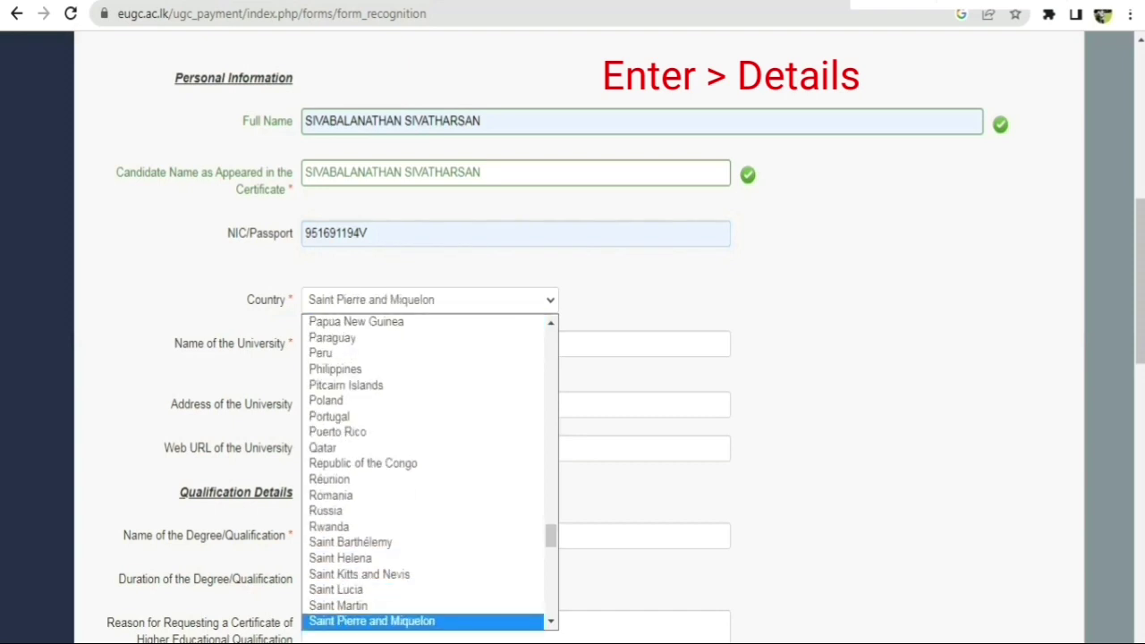
key("s")
key("s")
key("s")
key("s")
key("s")
key("s")
key("s")
key("s")
key("s")
key("s")
key("s")
key("s")
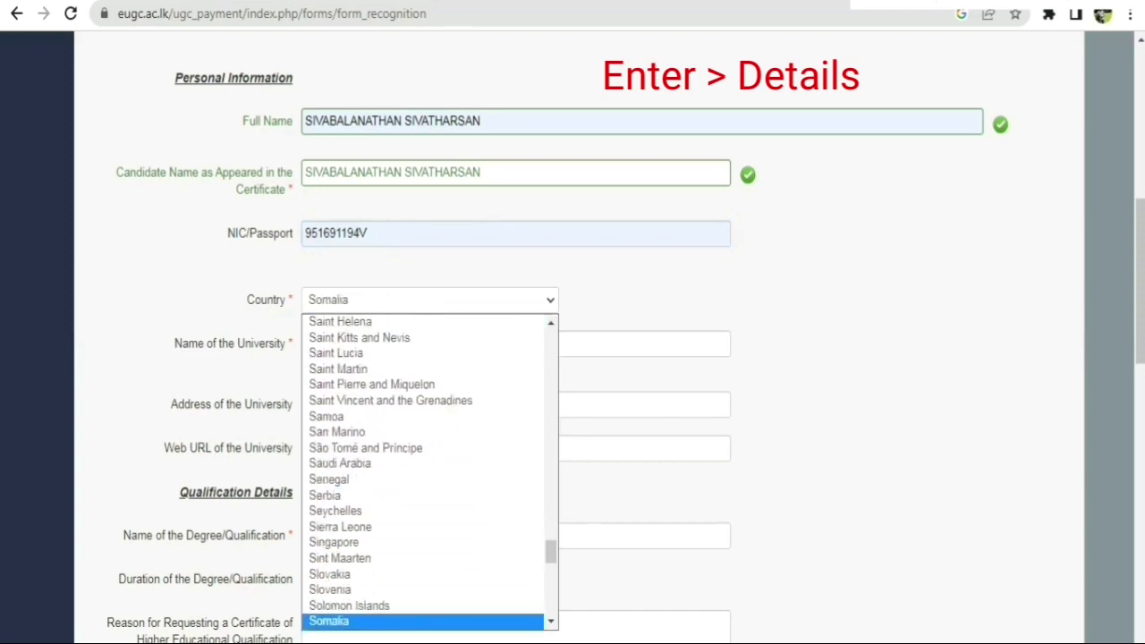
key("s")
key("s")
key("s")
key("s")
key("s")
key("s")
key("s")
key("s")
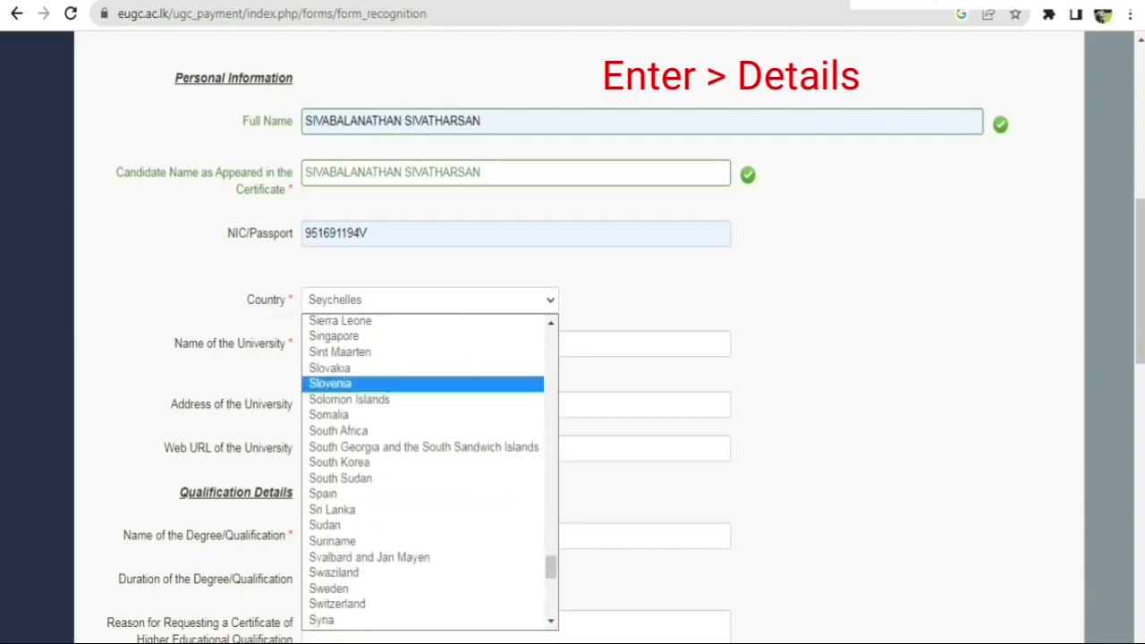
key("s")
key("s")
key("s")
key("s")
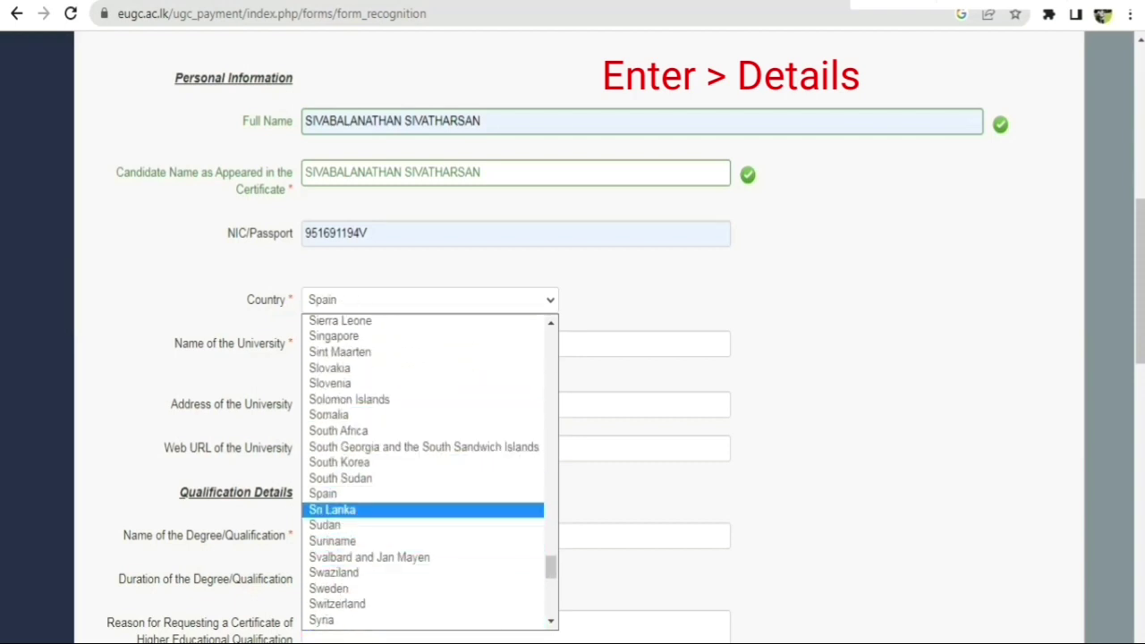
left_click(332, 509)
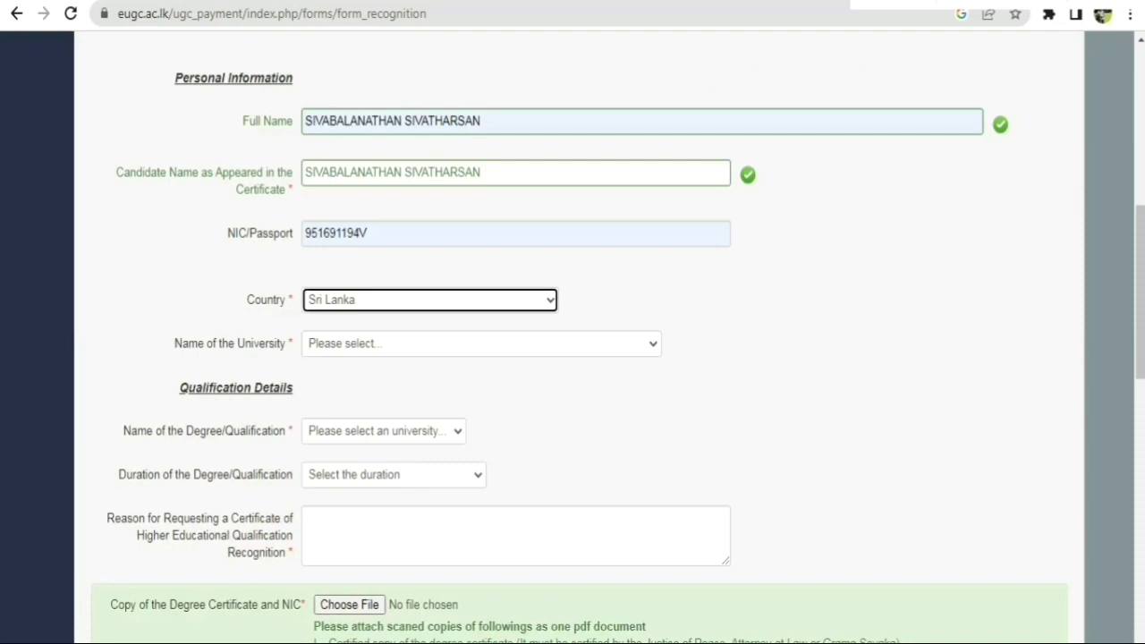
Review the lower form down to Submit, then reselect Sri Lanka in the Country list.
scroll(573, 358, "down", 8)
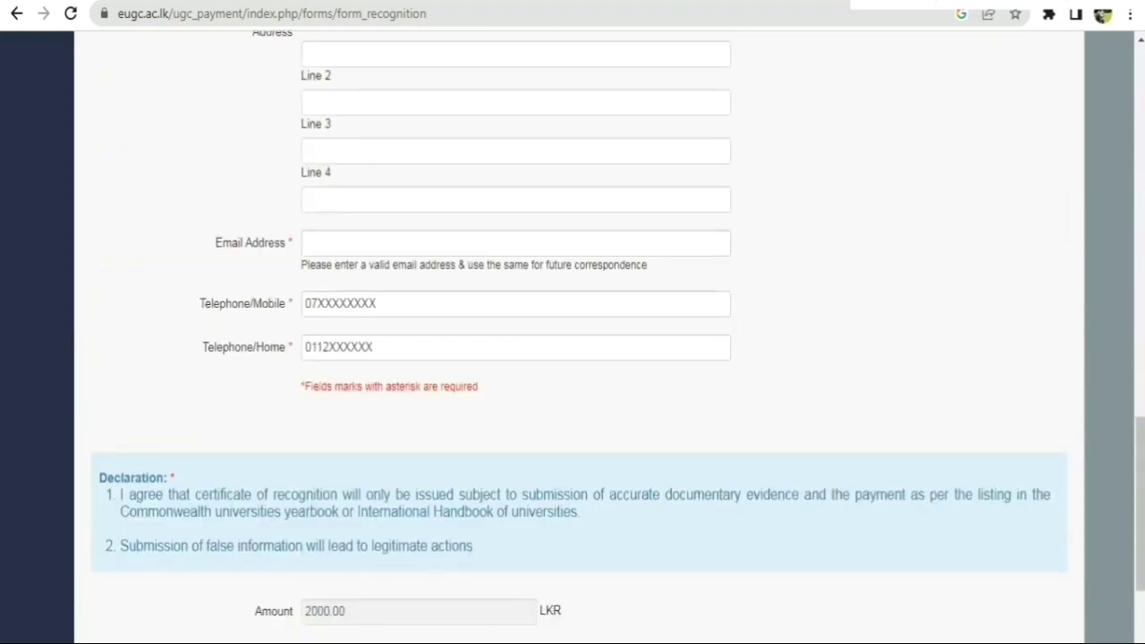
scroll(573, 358, "down", 2)
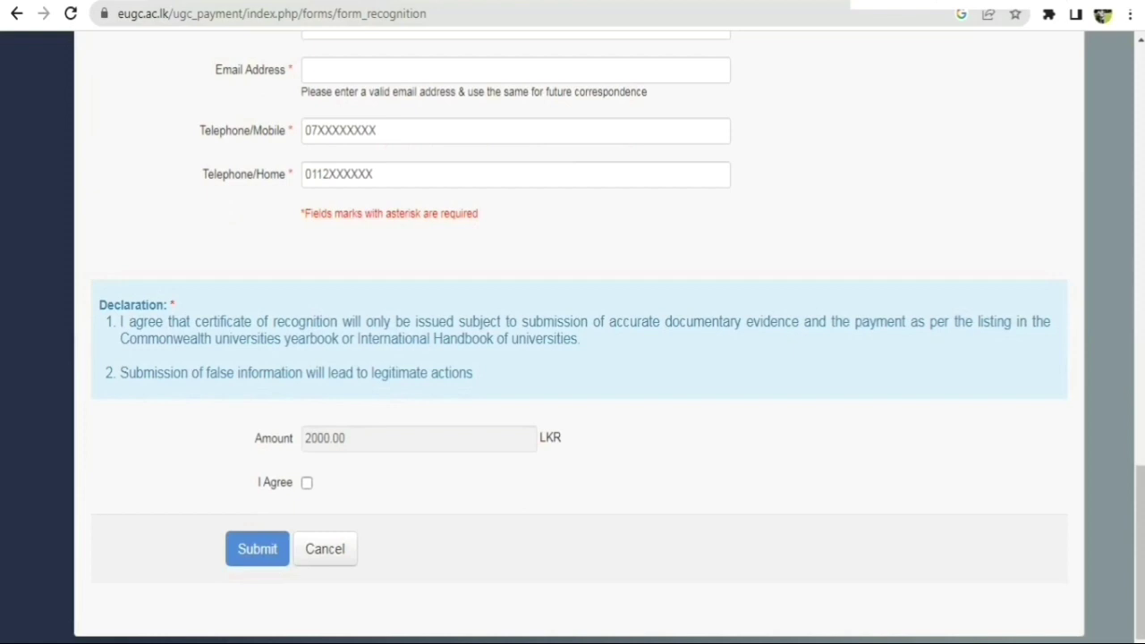
scroll(573, 358, "up", 6)
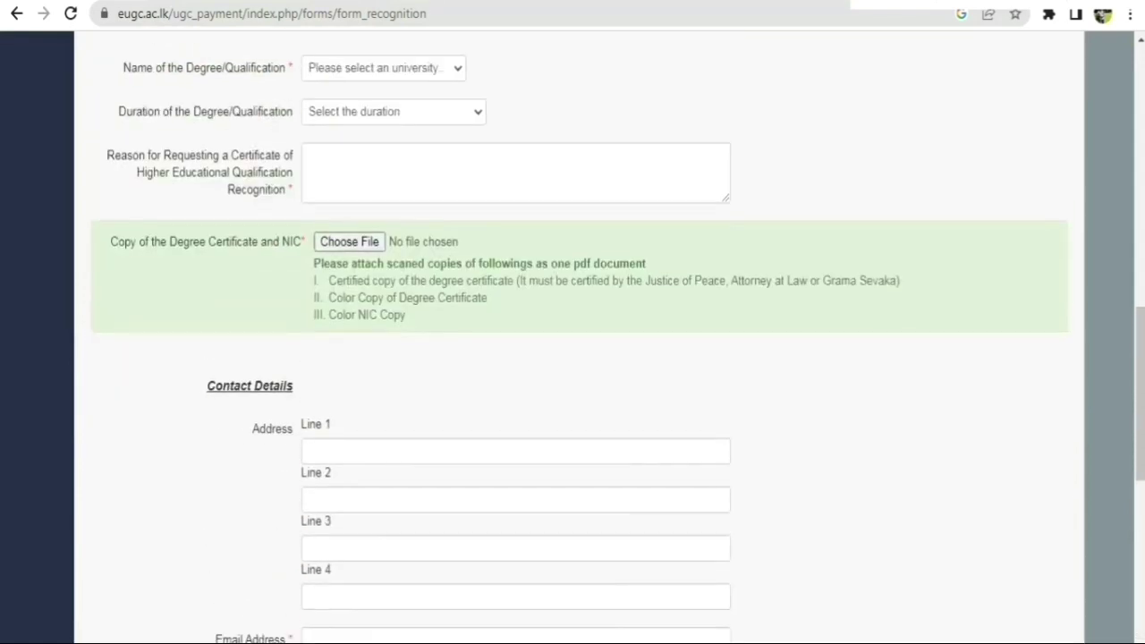
scroll(573, 358, "up", 2)
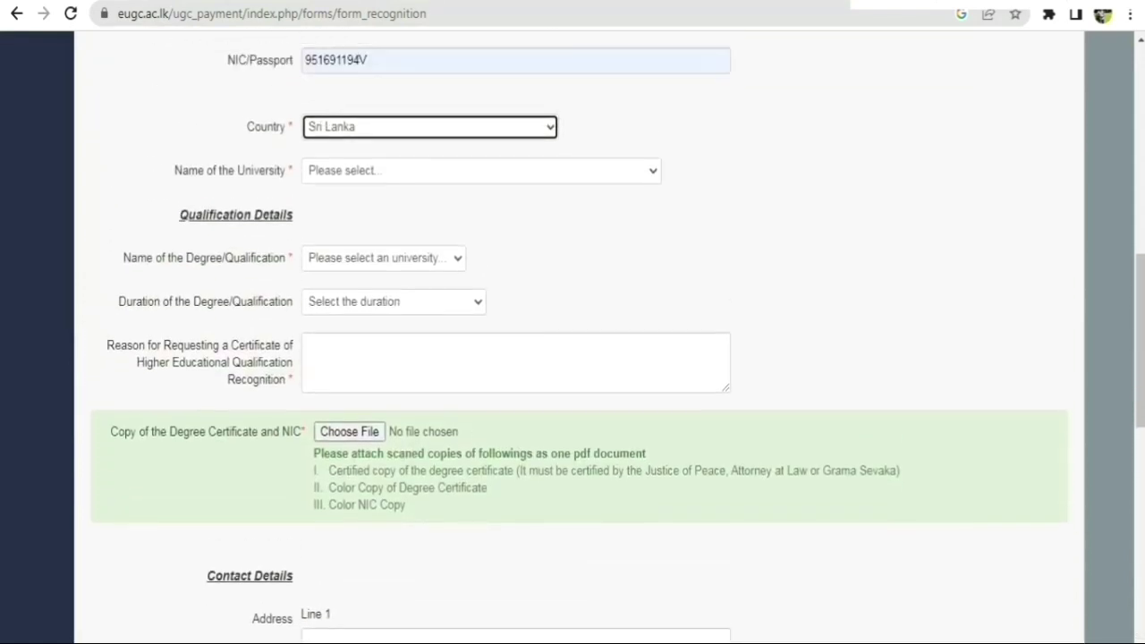
scroll(573, 358, "up", 2)
key("alt+Down")
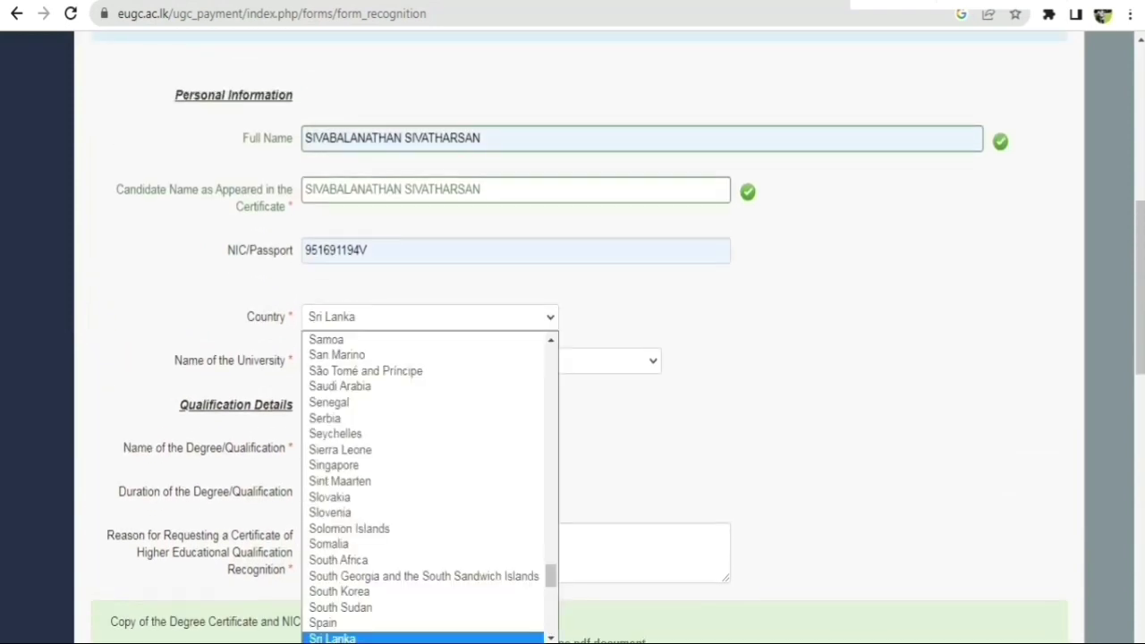
left_click(91, 288)
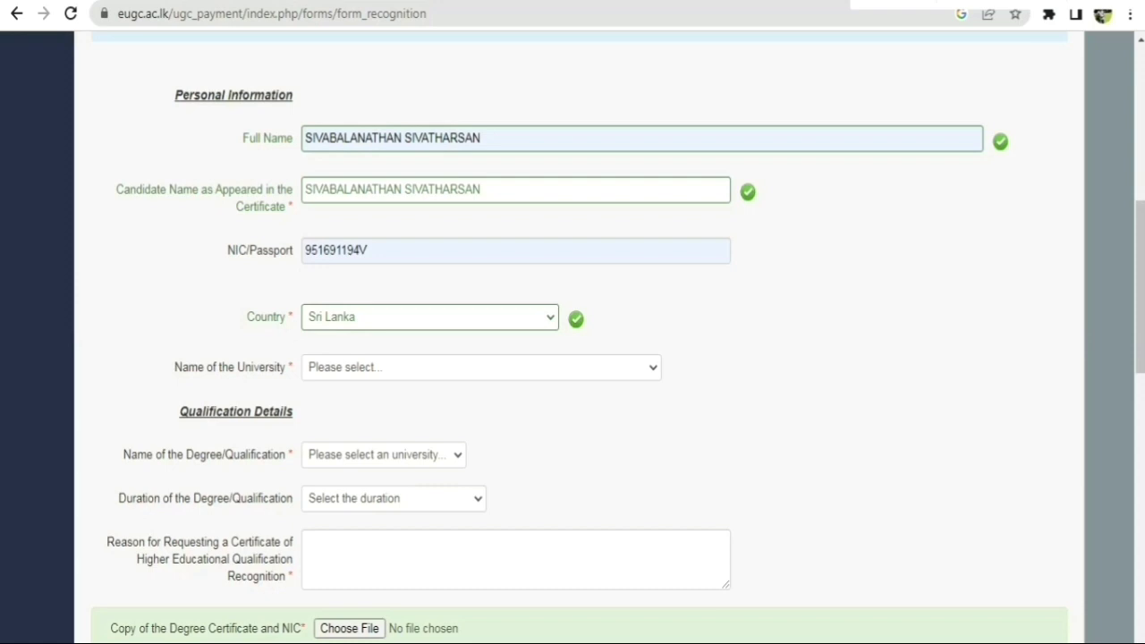
Choose SLIATE as the university, HNDA as the degree and 4 years as the duration.
left_click(481, 367)
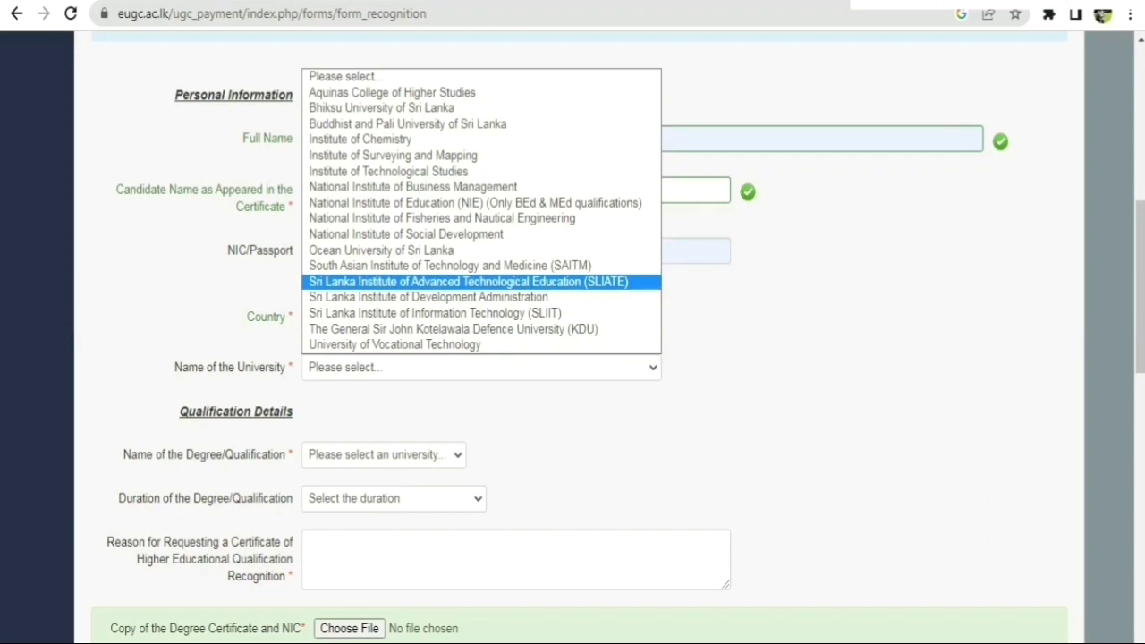
left_click(468, 281)
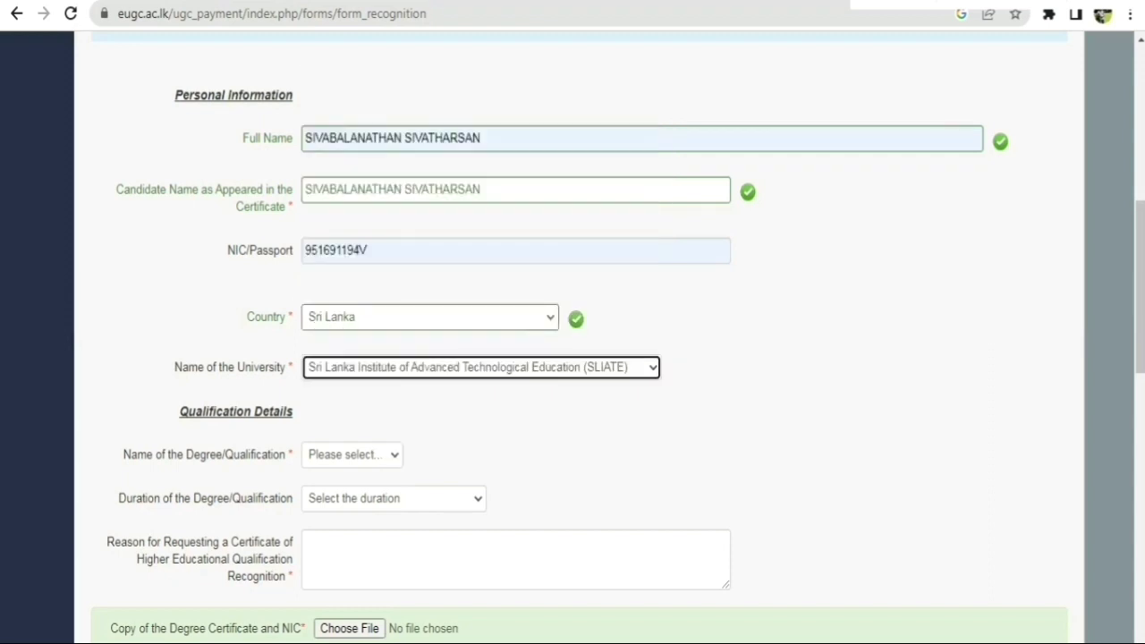
left_click(352, 454)
left_click(331, 492)
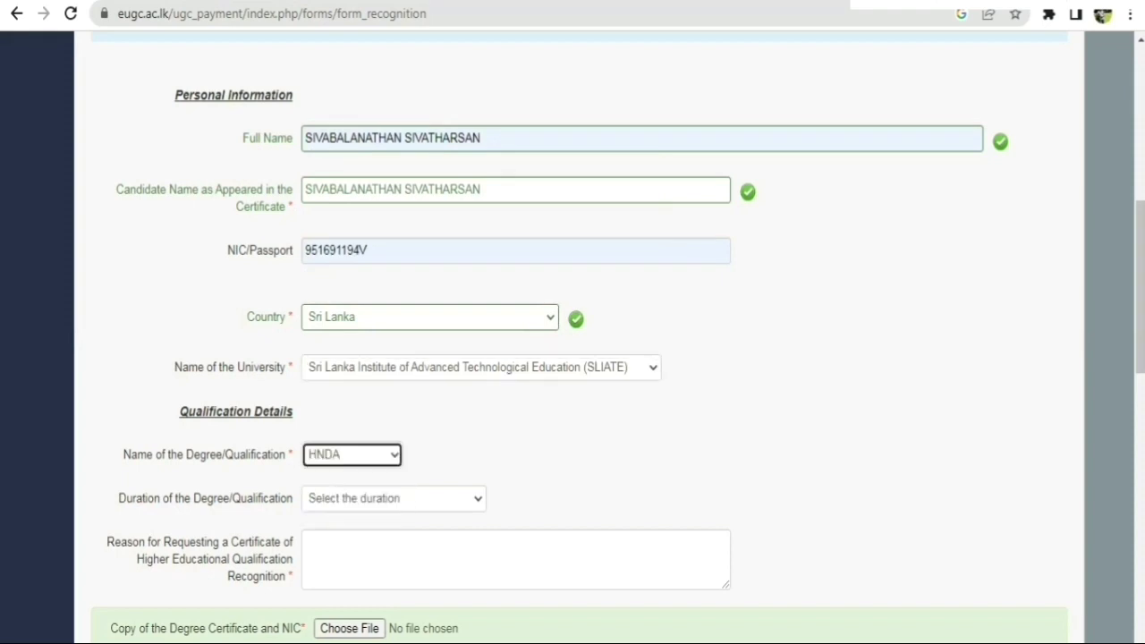
scroll(573, 337, "down", 2)
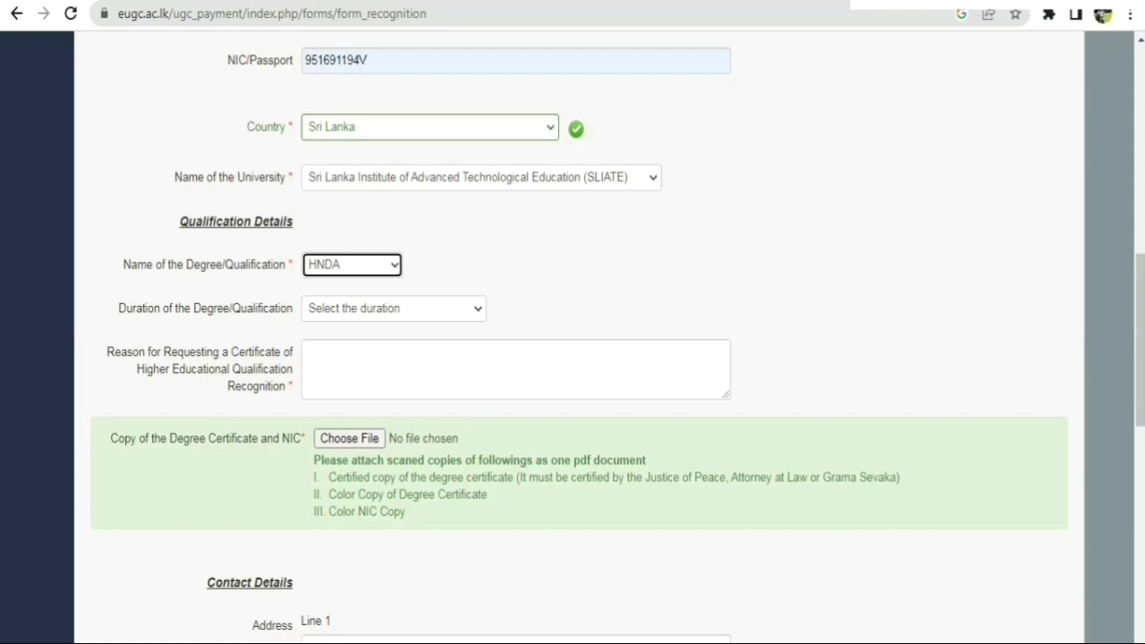
left_click(394, 307)
left_click(345, 394)
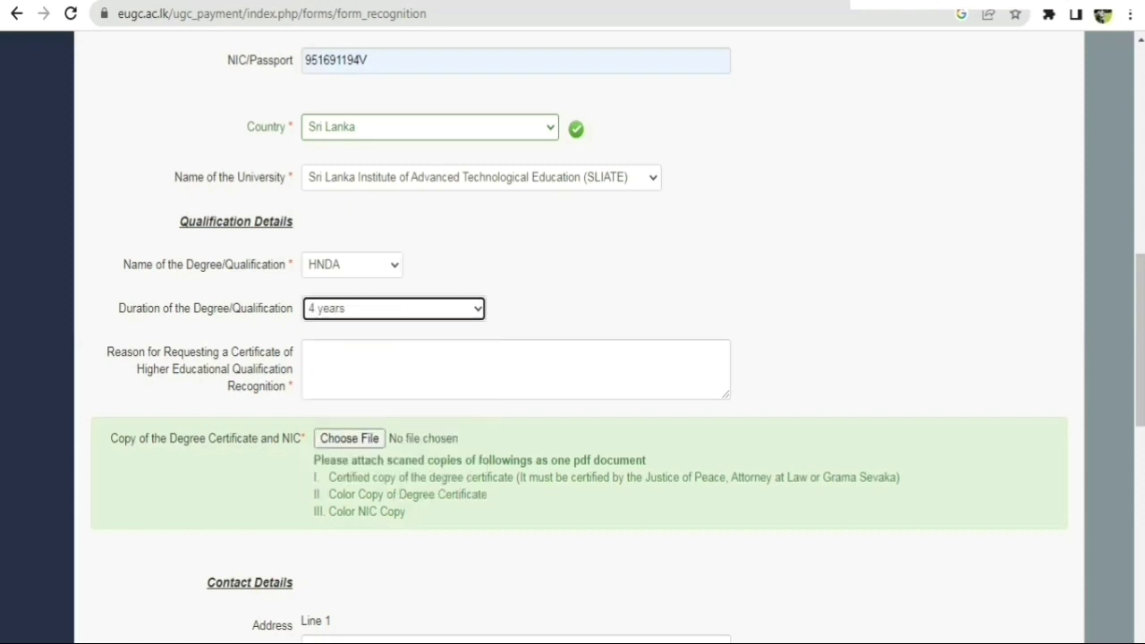
left_click(516, 376)
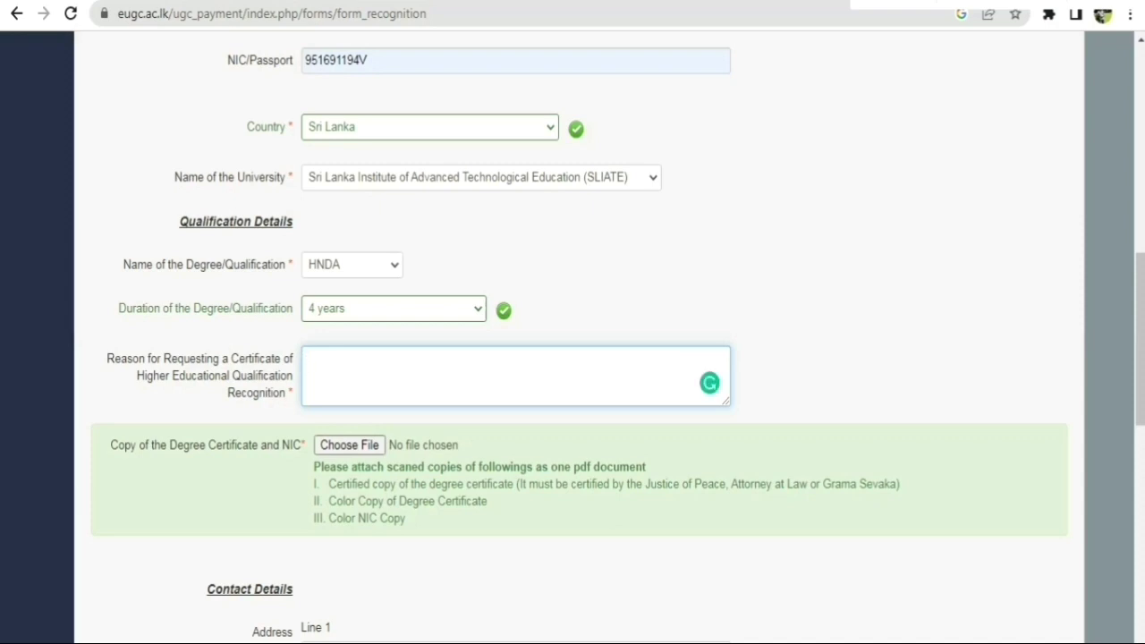
Enter 'FOR DOING HIGHER STUDIES' as the reason for requesting recognition.
type("FOR M")
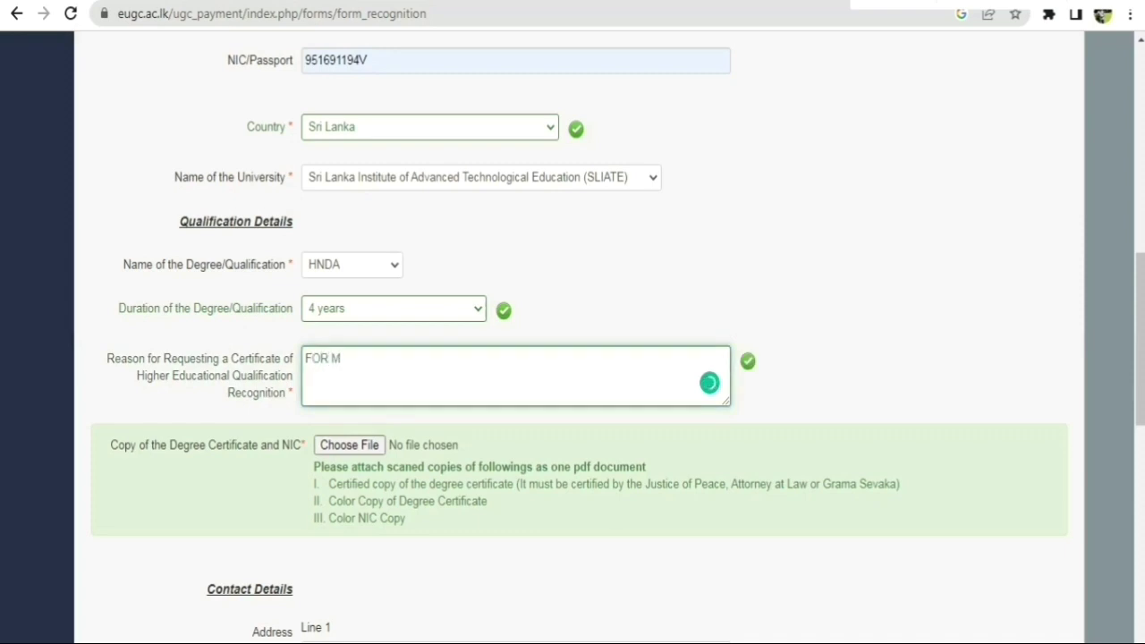
key("BackSpace")
type("DOING HIGHER STUDIES")
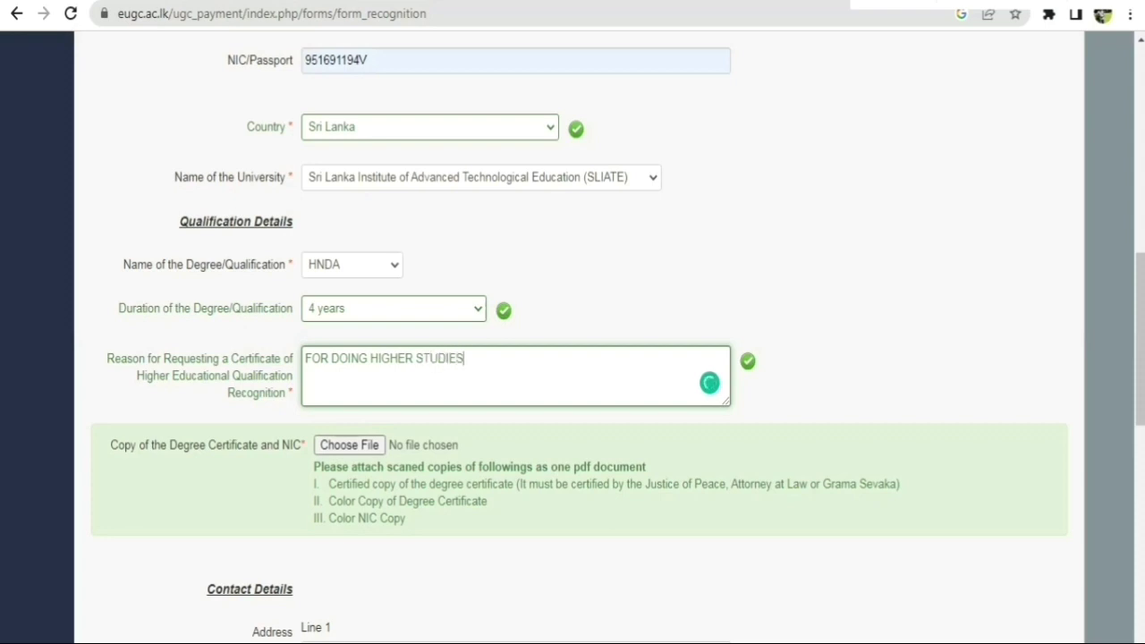
scroll(573, 358, "down", 3)
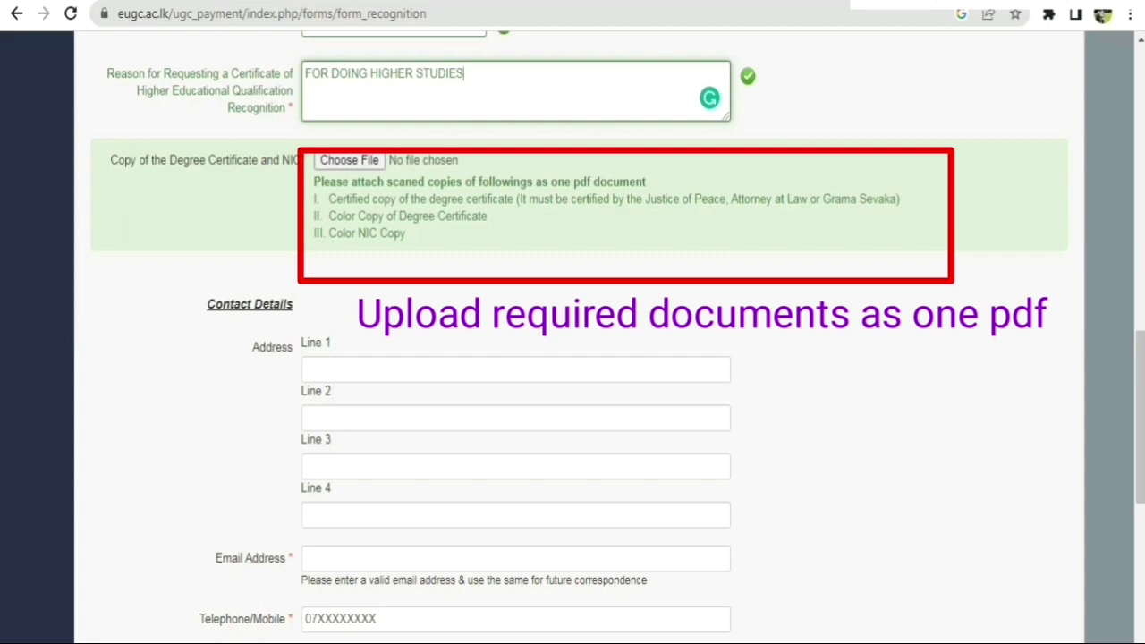
Attach 'DOCUMENTS FOR HNDA QUALIFICATION' from Desktop > HNDA UGC as the supporting documents.
left_click(330, 199)
left_click_drag(330, 199, 408, 234)
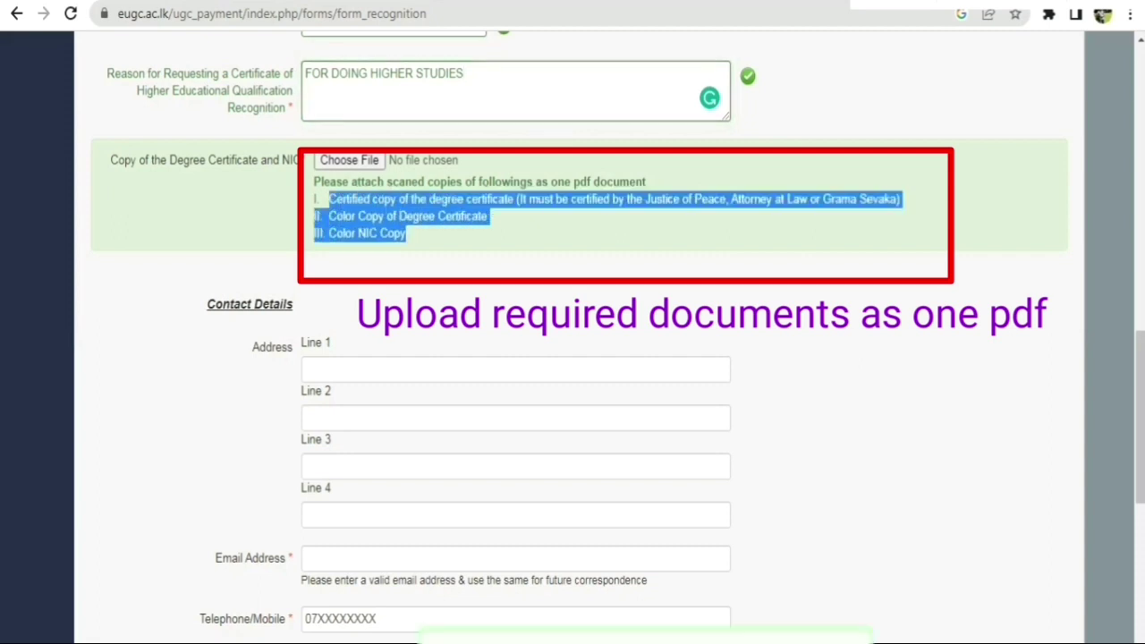
left_click(408, 235)
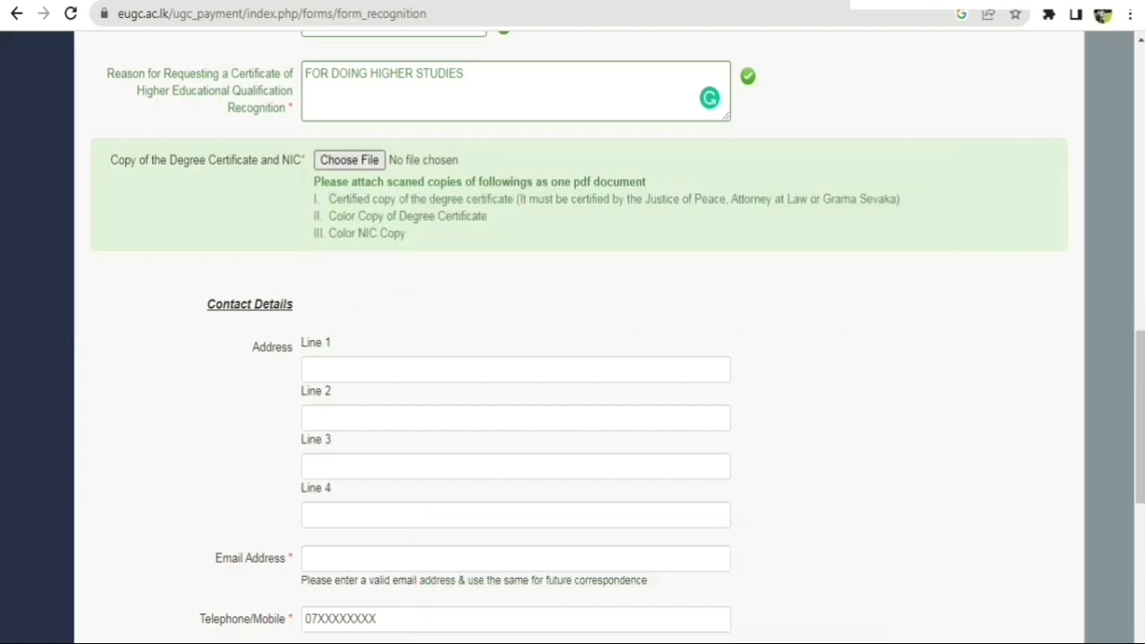
left_click(349, 160)
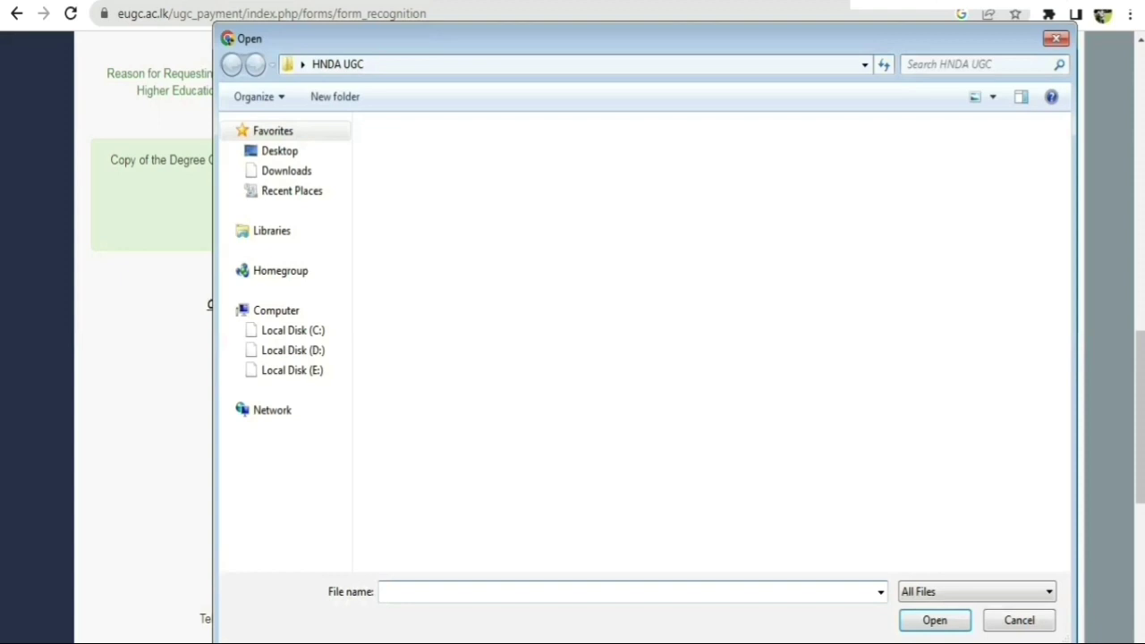
left_click(279, 151)
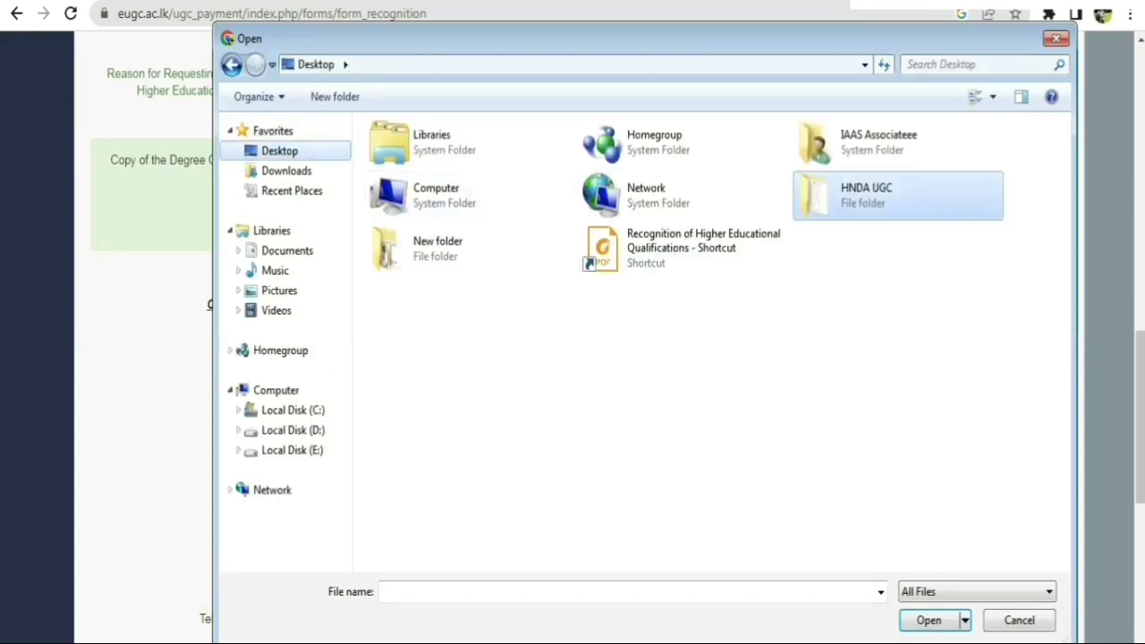
double_click(895, 192)
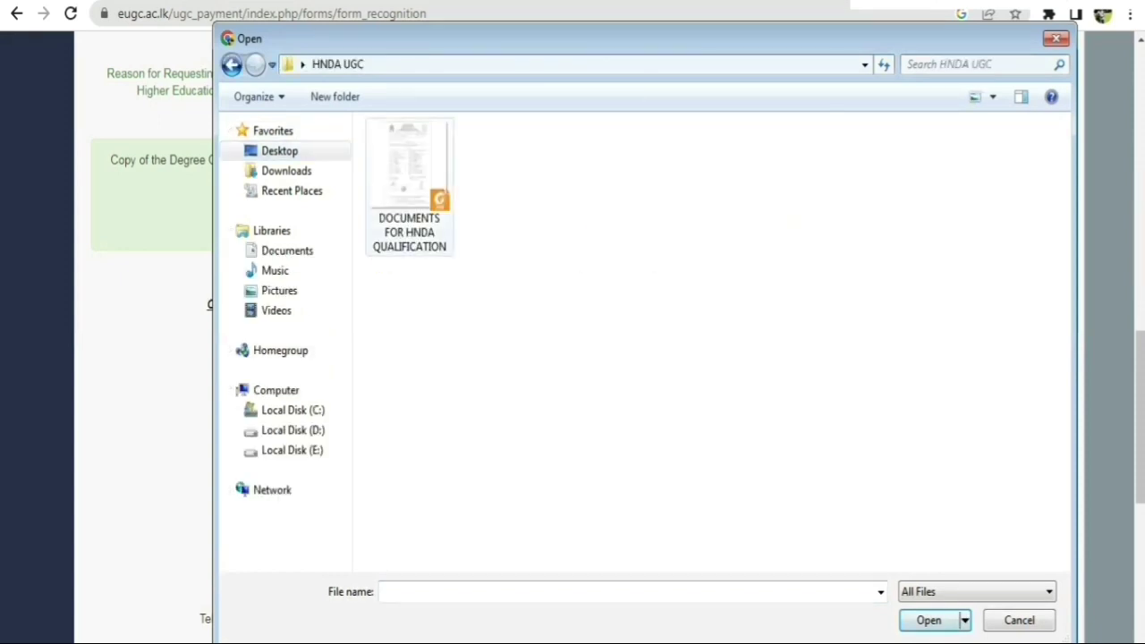
left_click(409, 188)
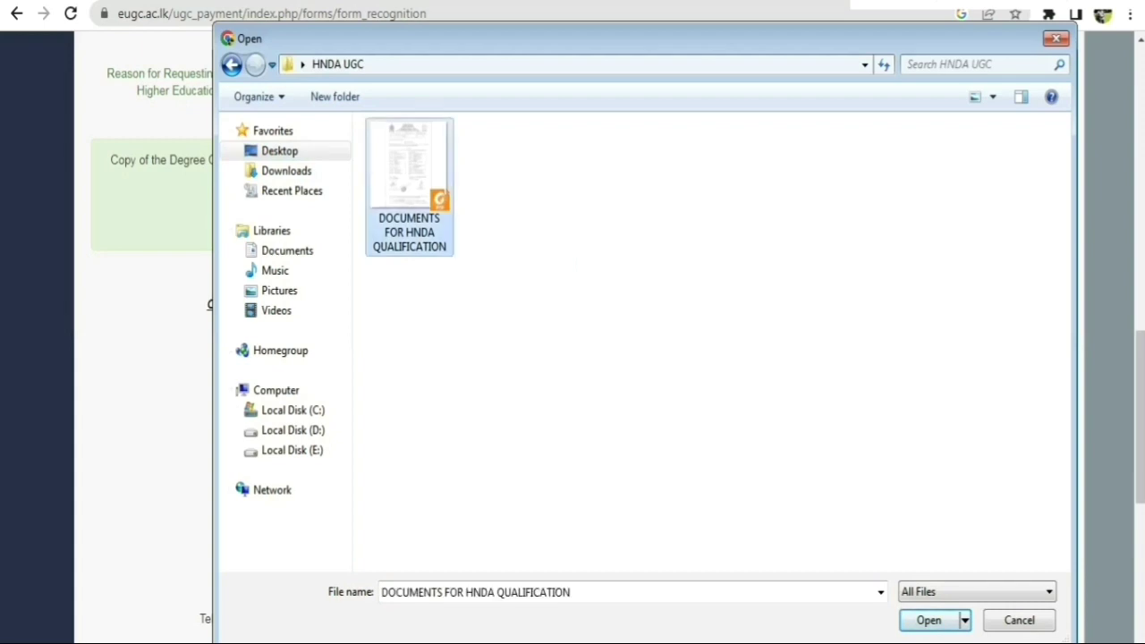
key("Return")
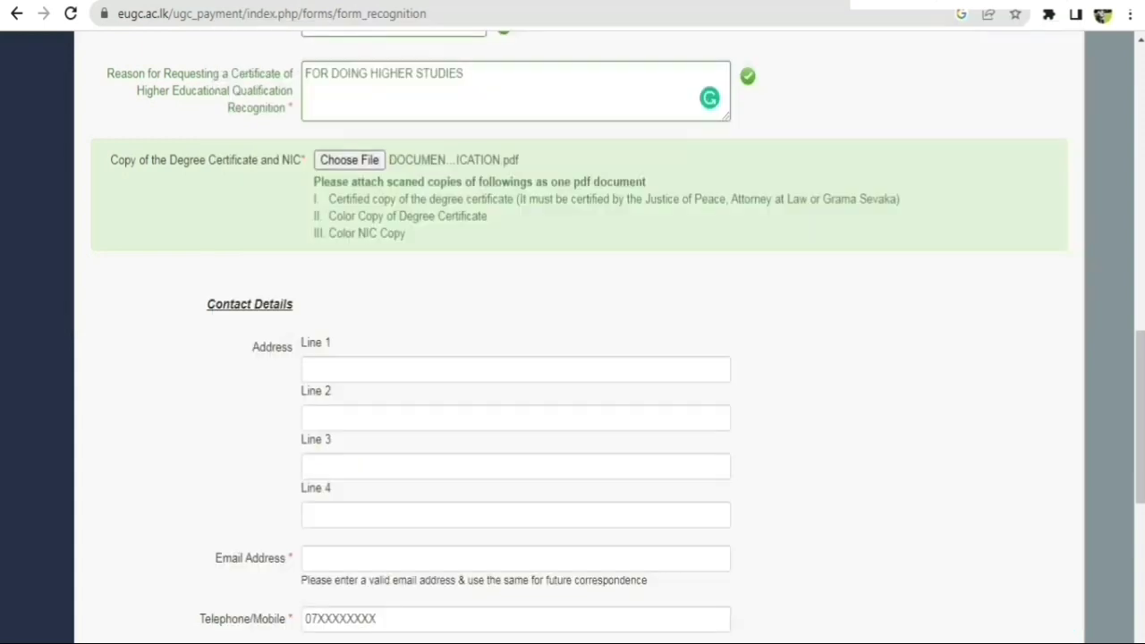
scroll(573, 358, "down", 2)
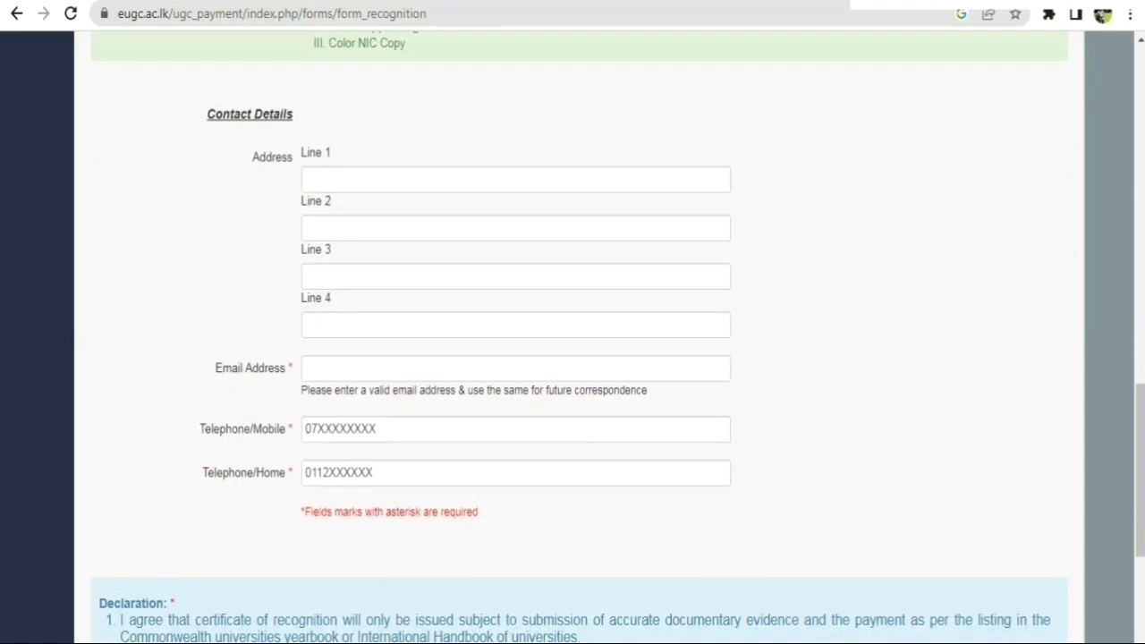
Fill address lines 1–3 with the suggested house number, street and town.
left_click(402, 180)
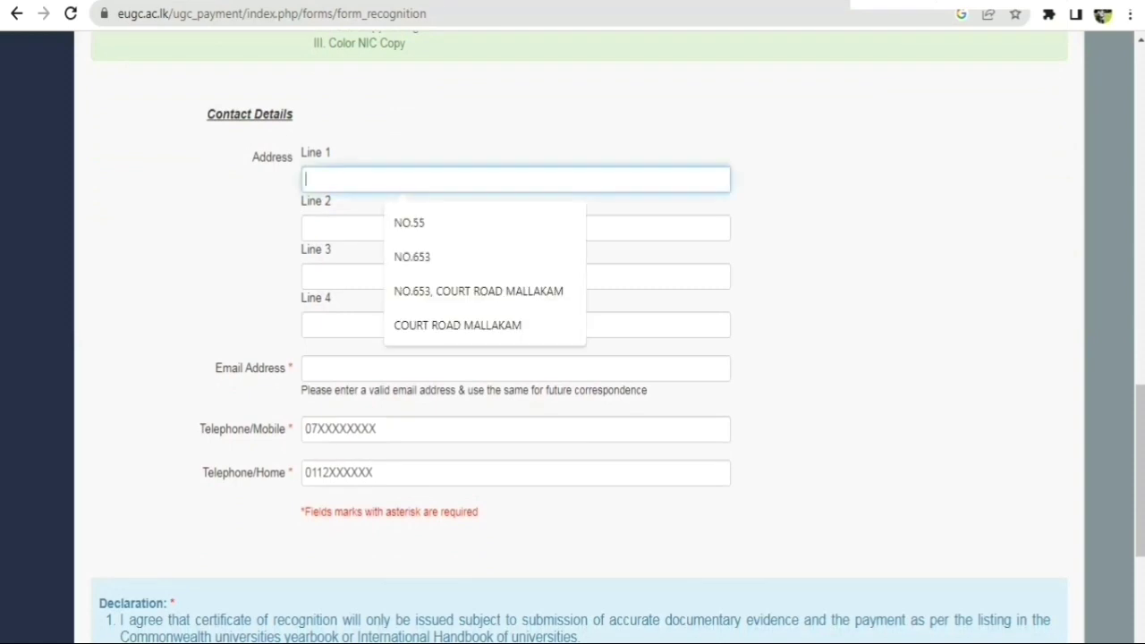
key("Down")
key("Down")
key("Return")
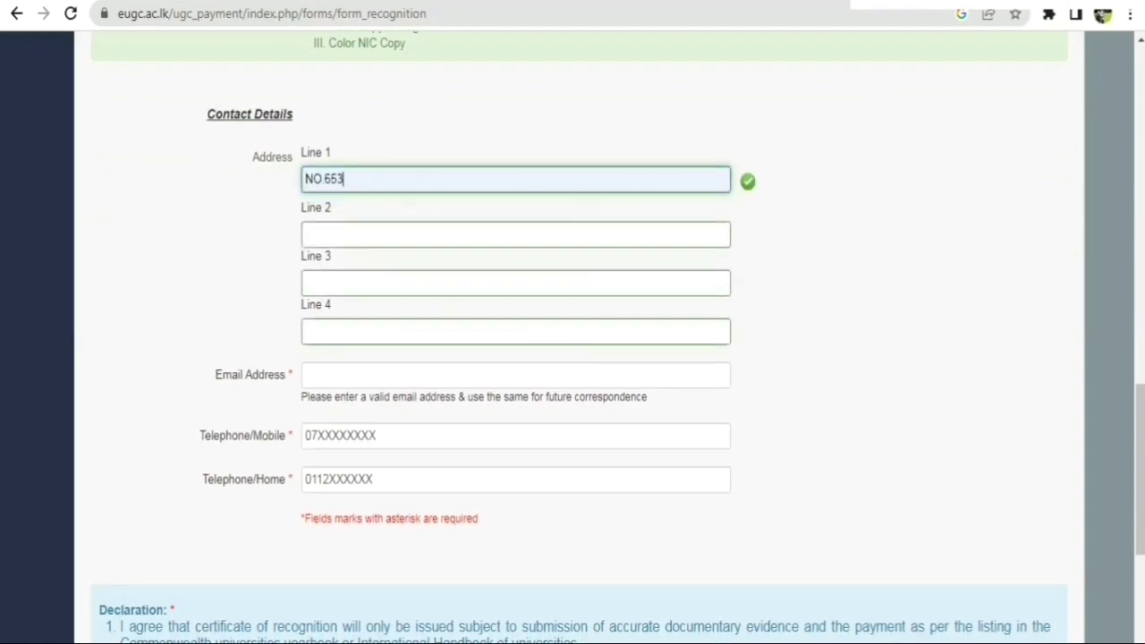
key("Tab")
key("Up")
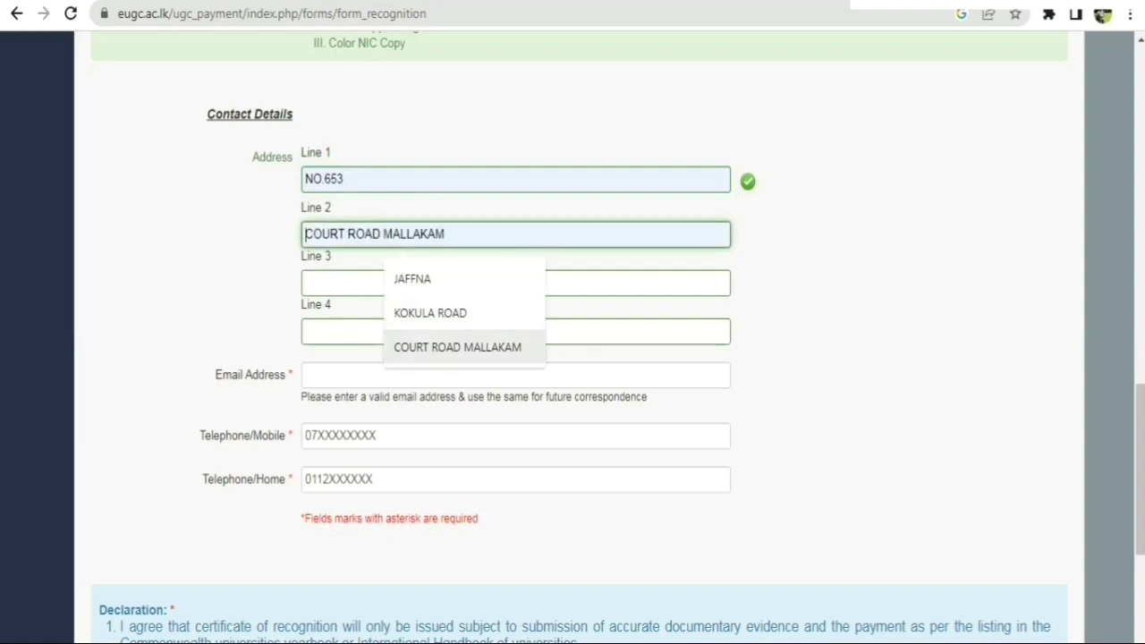
key("Return")
key("Tab")
key("Down")
key("Down")
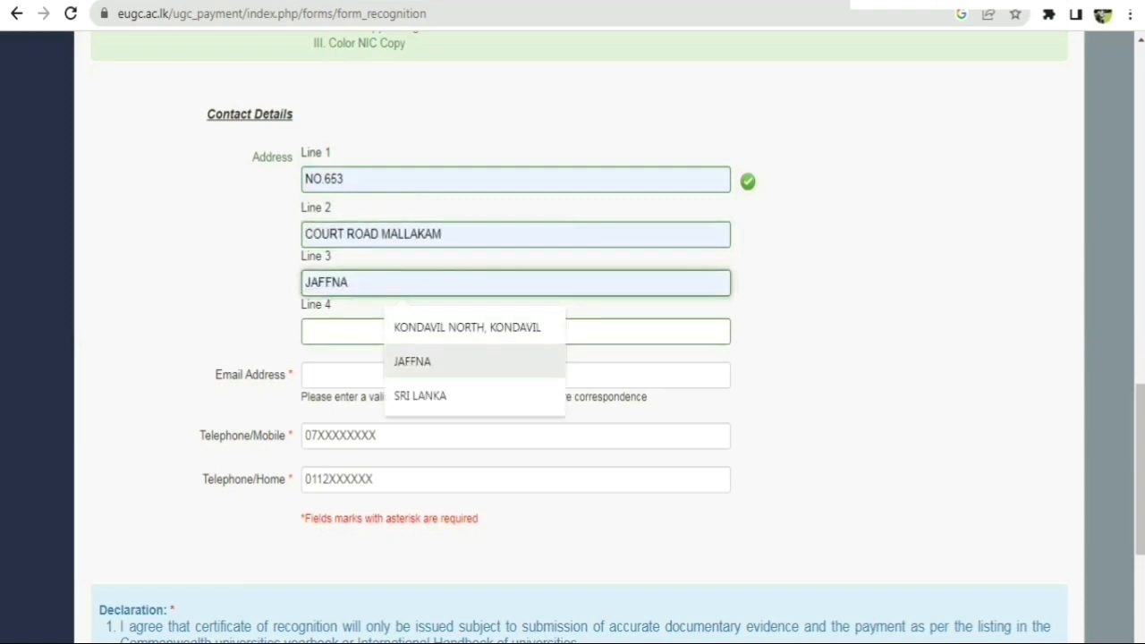
key("Return")
scroll(572, 358, "down", 1)
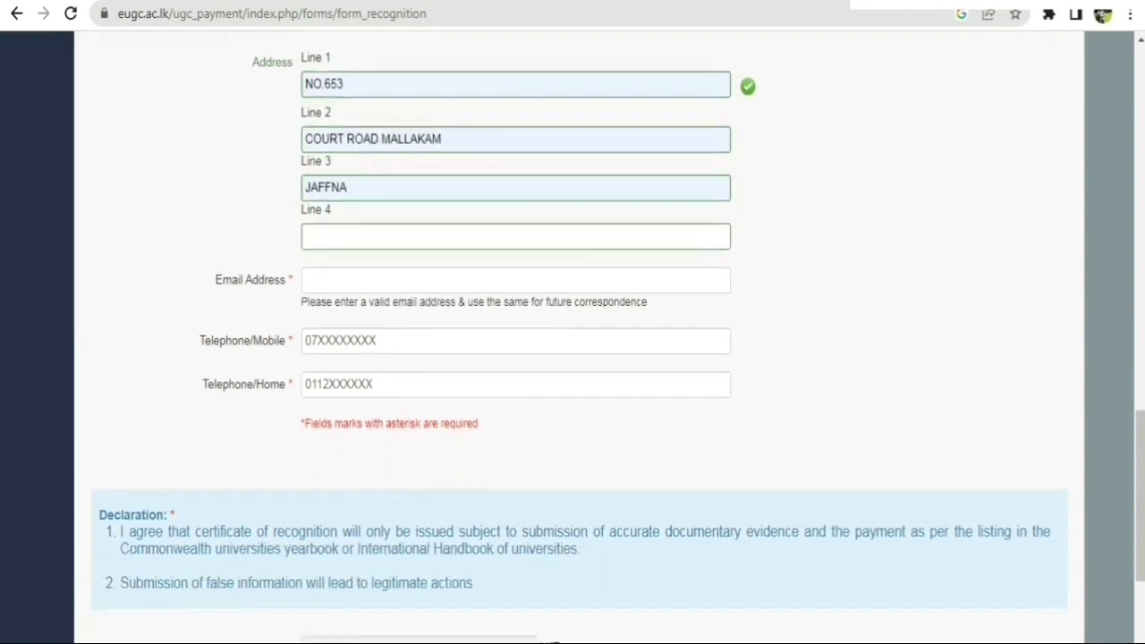
Fill in the applicant's e-mail address from the saved suggestion.
left_click(515, 280)
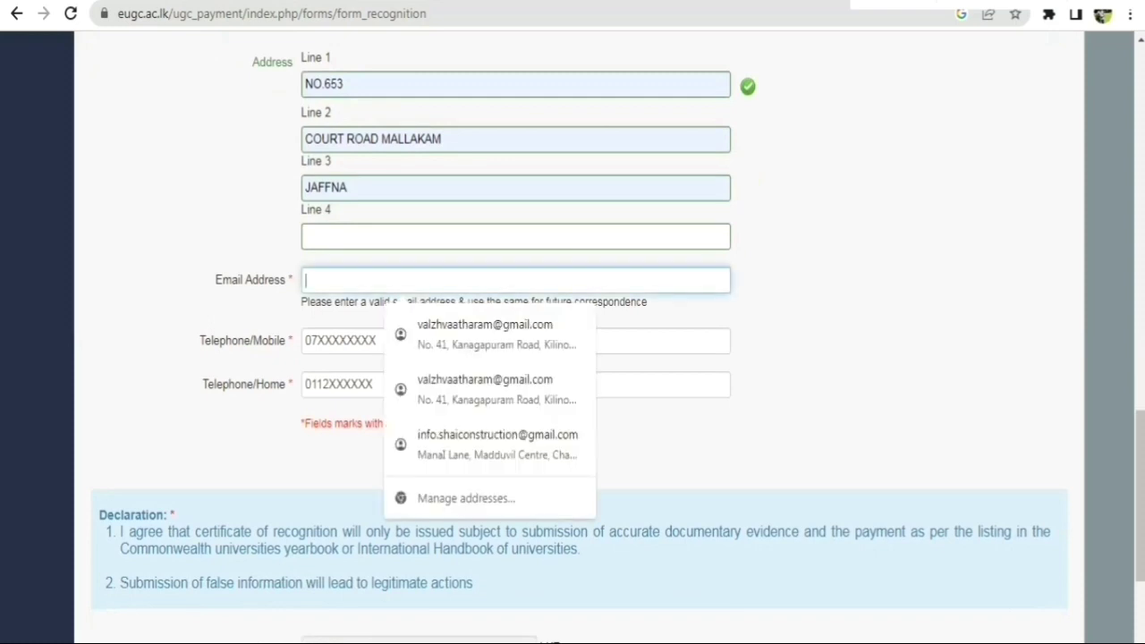
type("t")
key("Down")
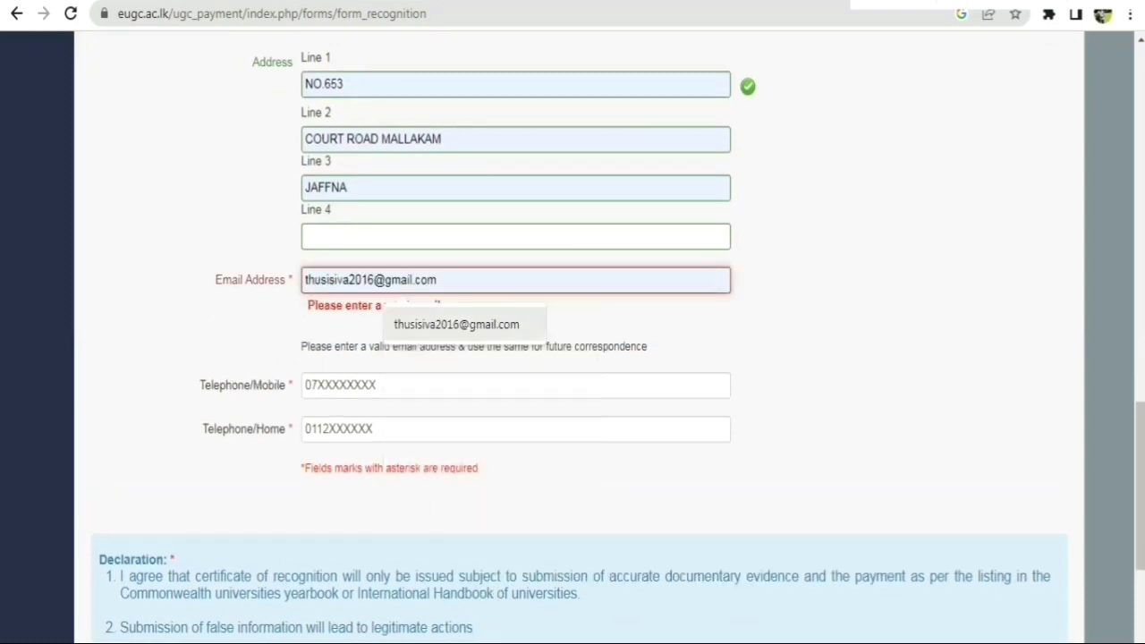
key("Return")
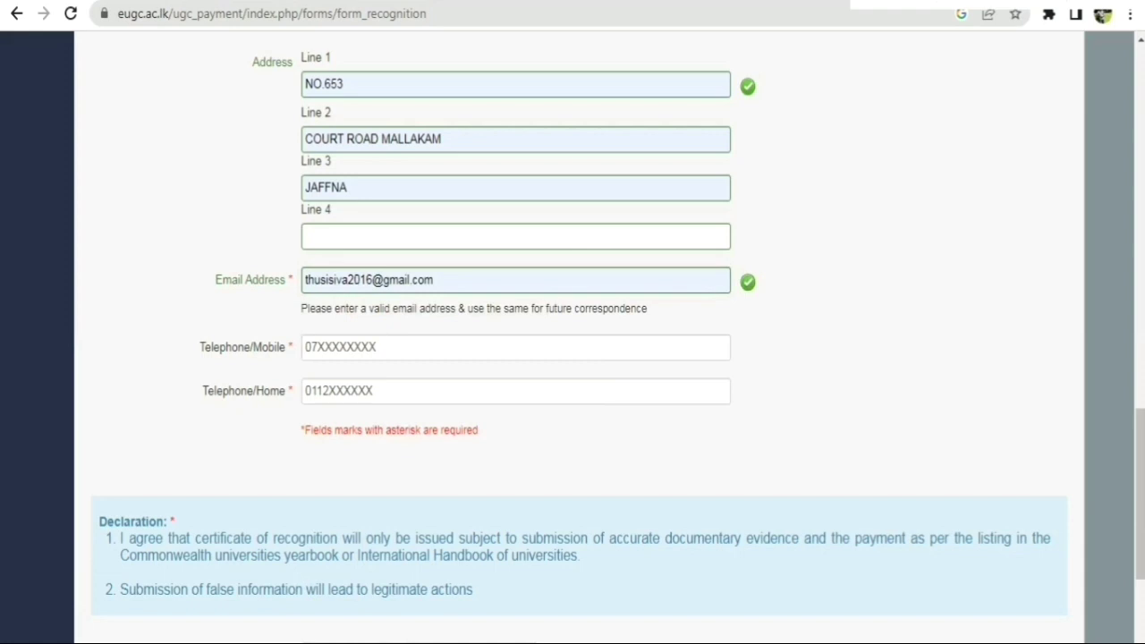
scroll(573, 358, "down", 1)
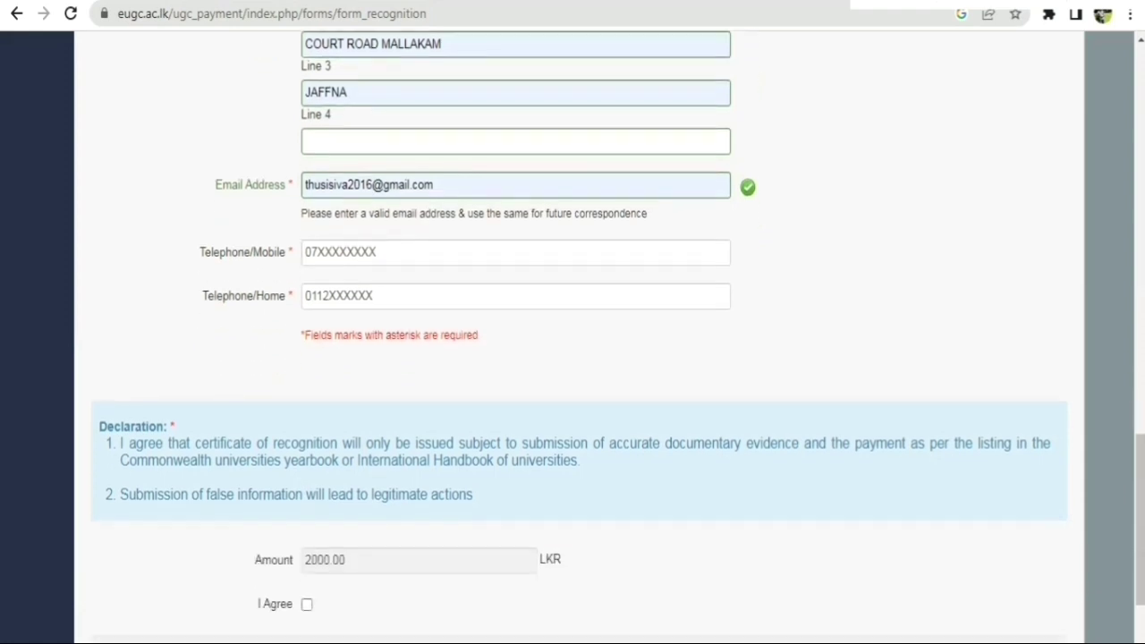
Fill the mobile and home telephone numbers from saved suggestions.
left_click(515, 253)
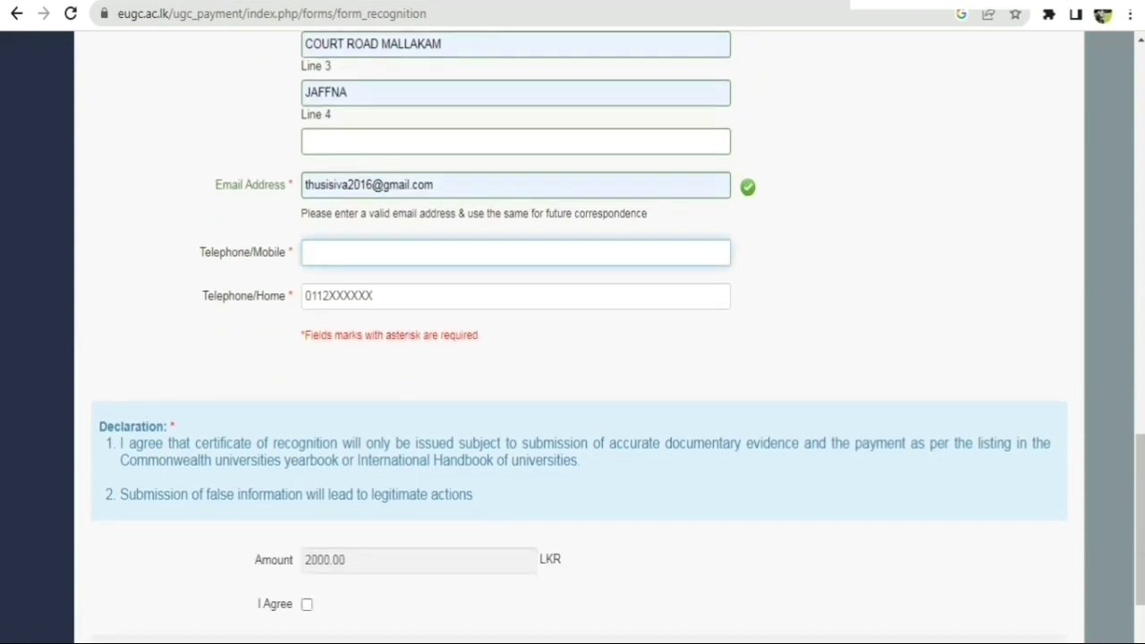
type("0")
key("Down")
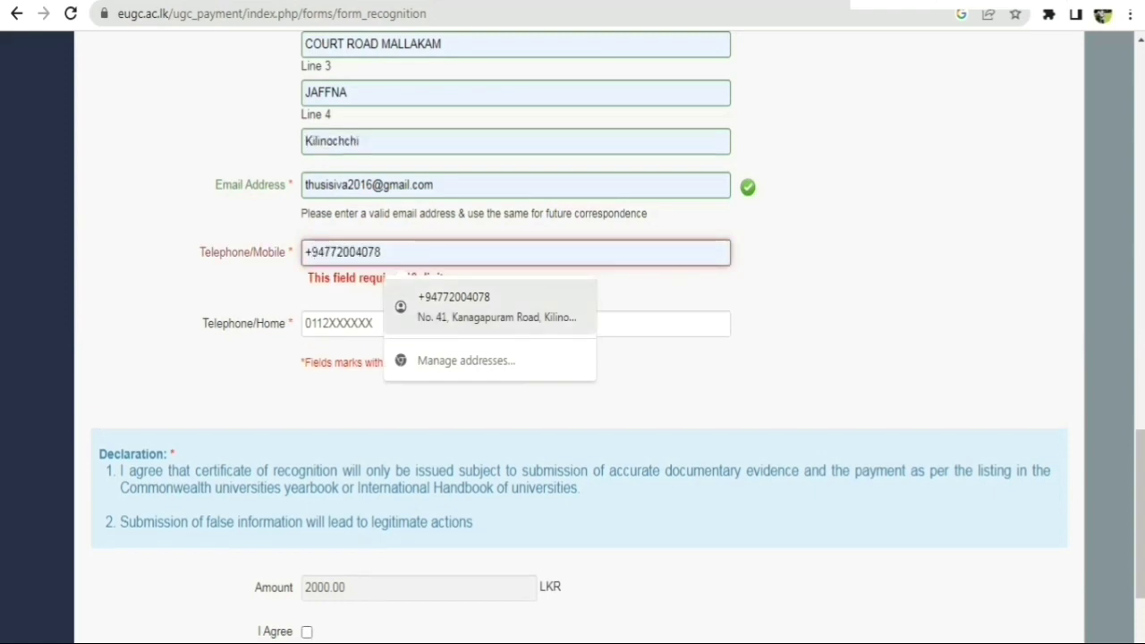
type("76")
key("Down")
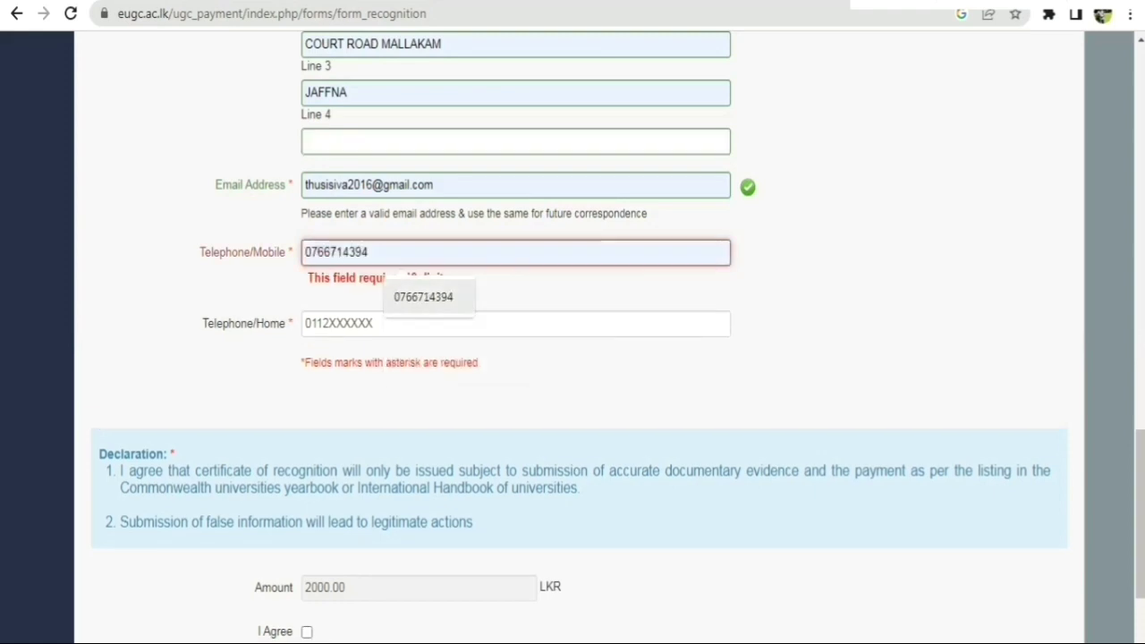
key("Return")
left_click(515, 304)
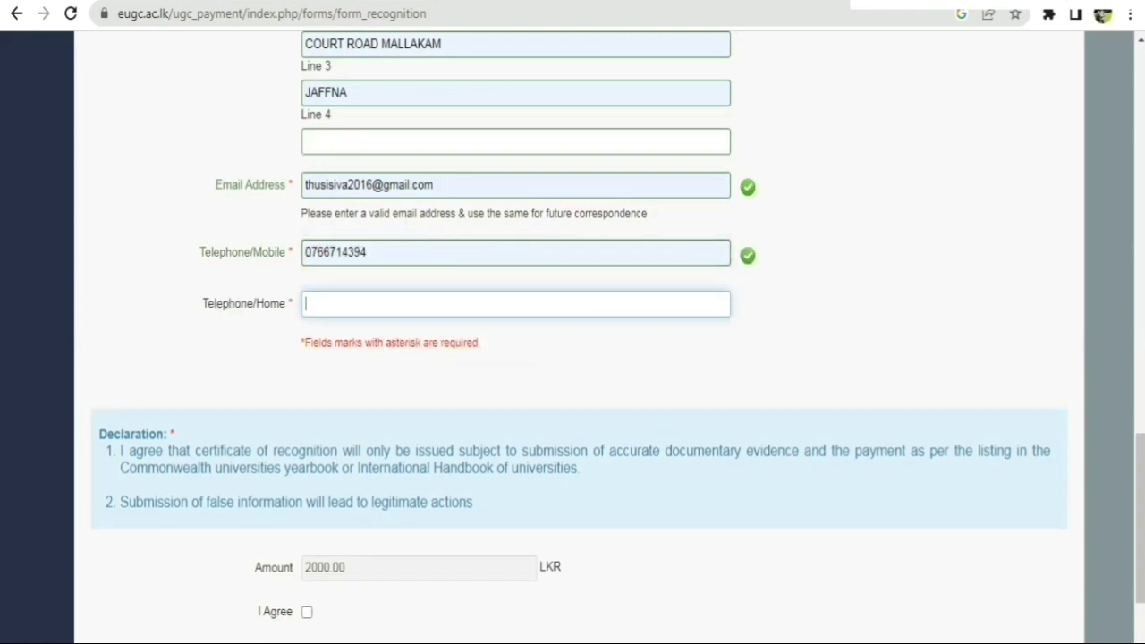
type("07")
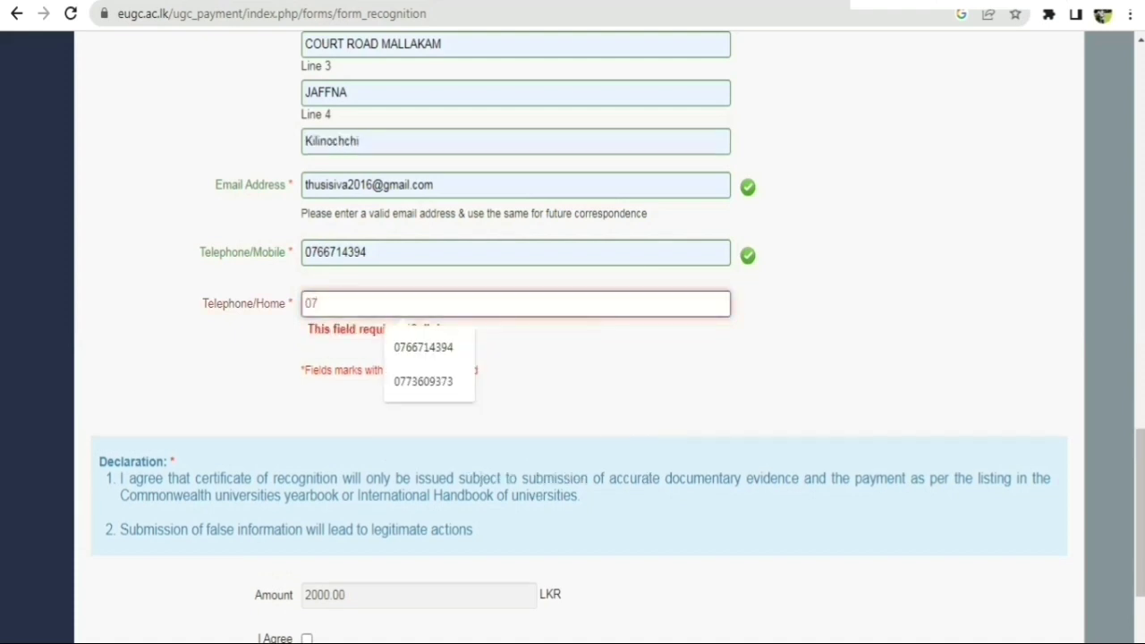
key("Down")
key("Down")
key("Up")
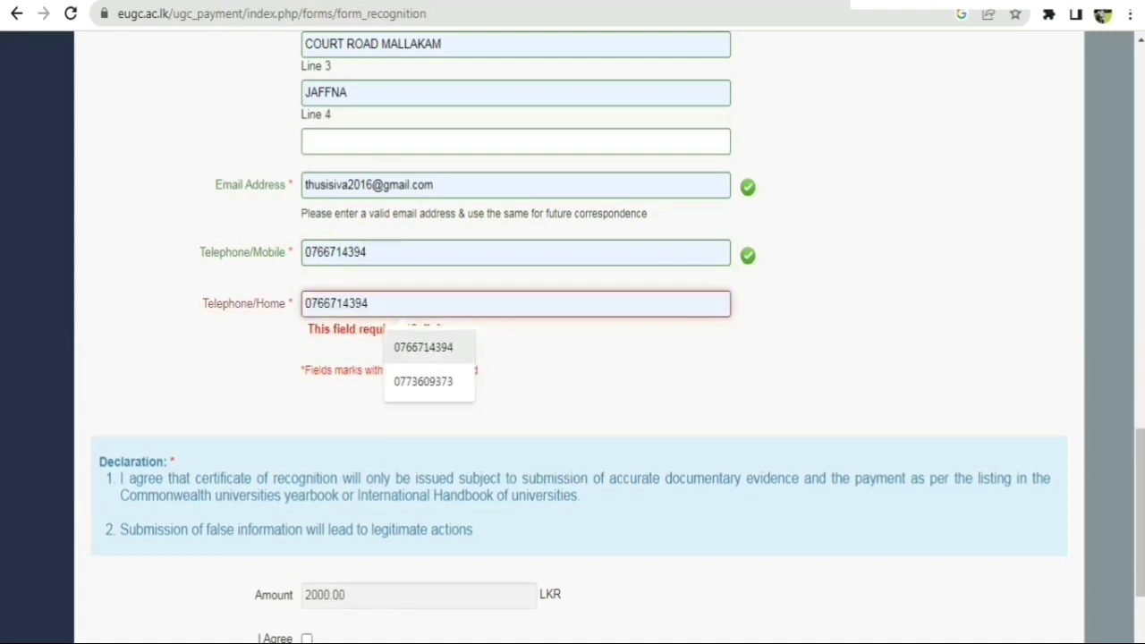
key("Return")
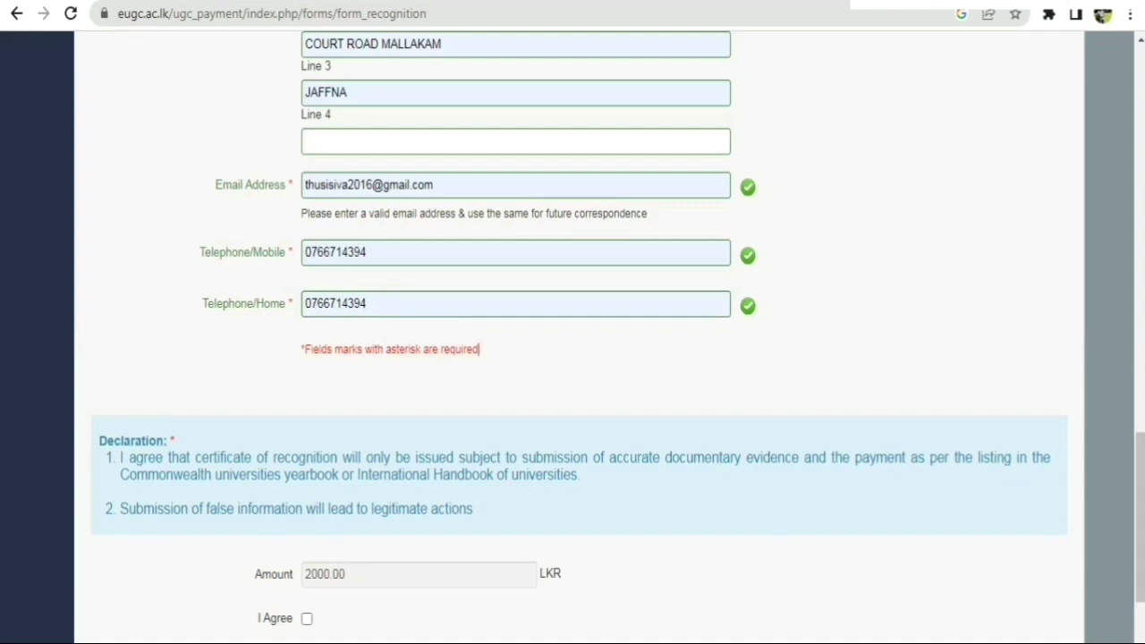
scroll(573, 339, "down", 2)
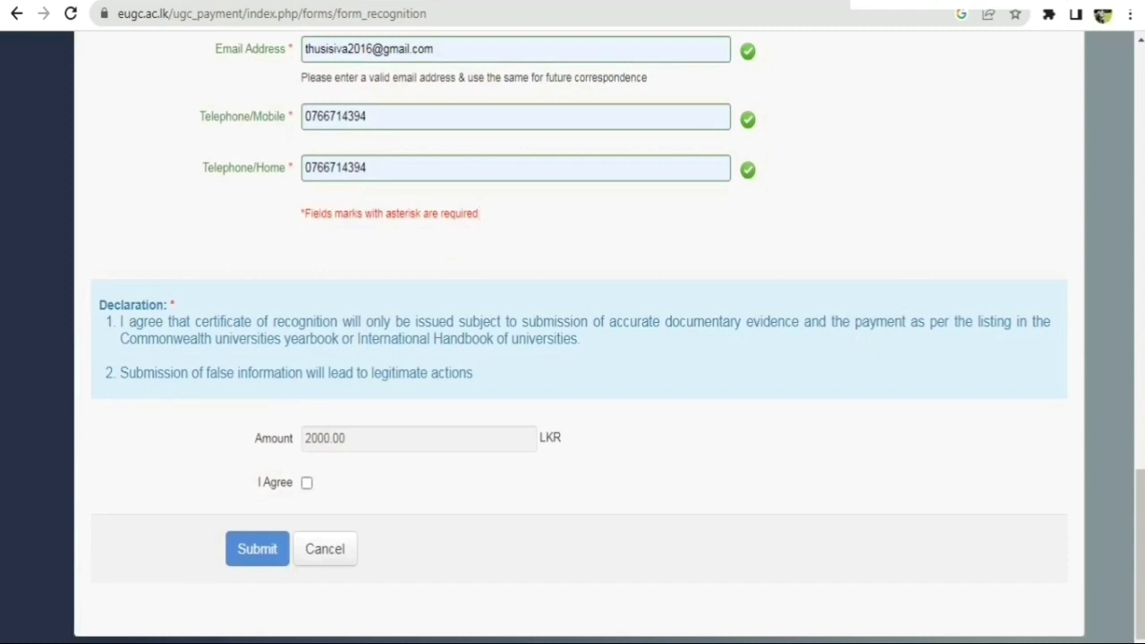
Tick I Agree, submit the application, and choose Pay for the 2000.00 LKR transaction.
left_click(306, 482)
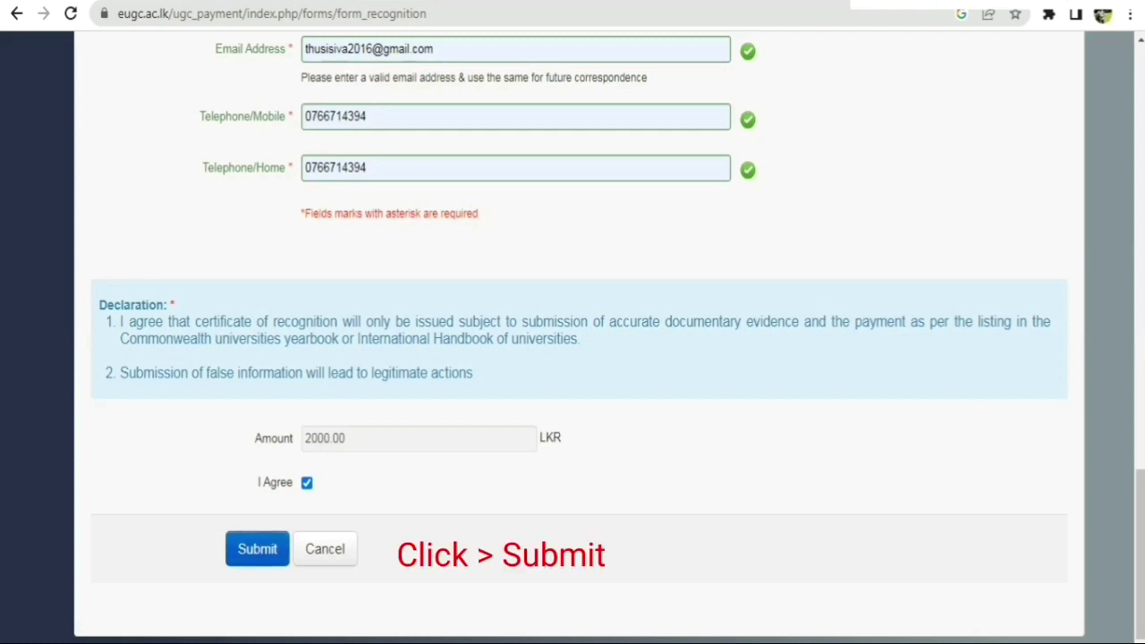
left_click(257, 549)
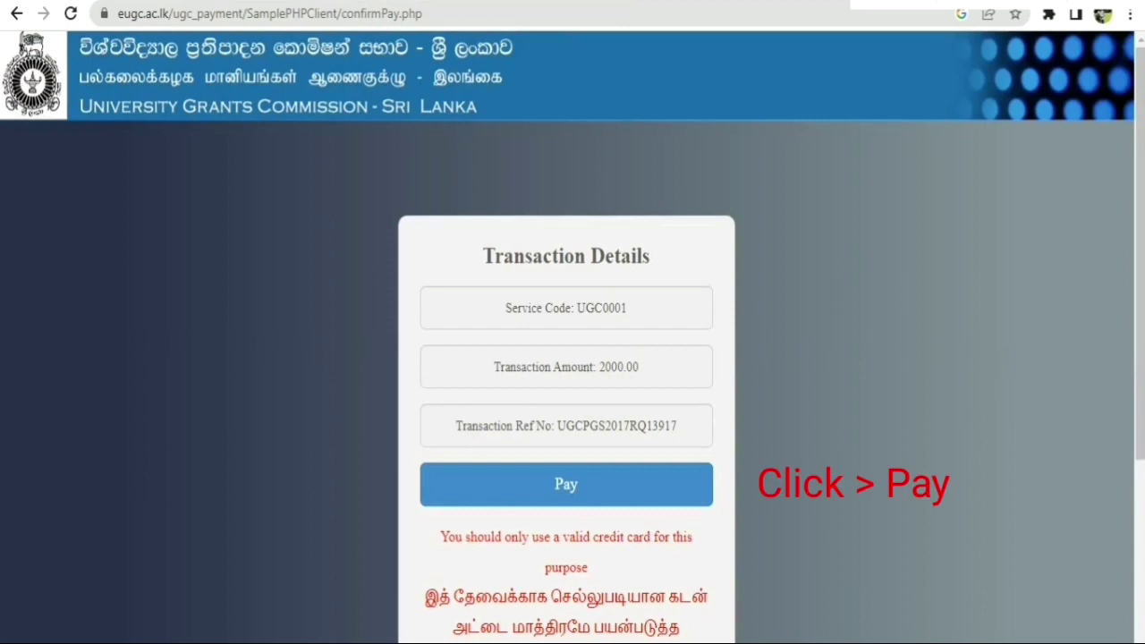
scroll(572, 358, "down", 2)
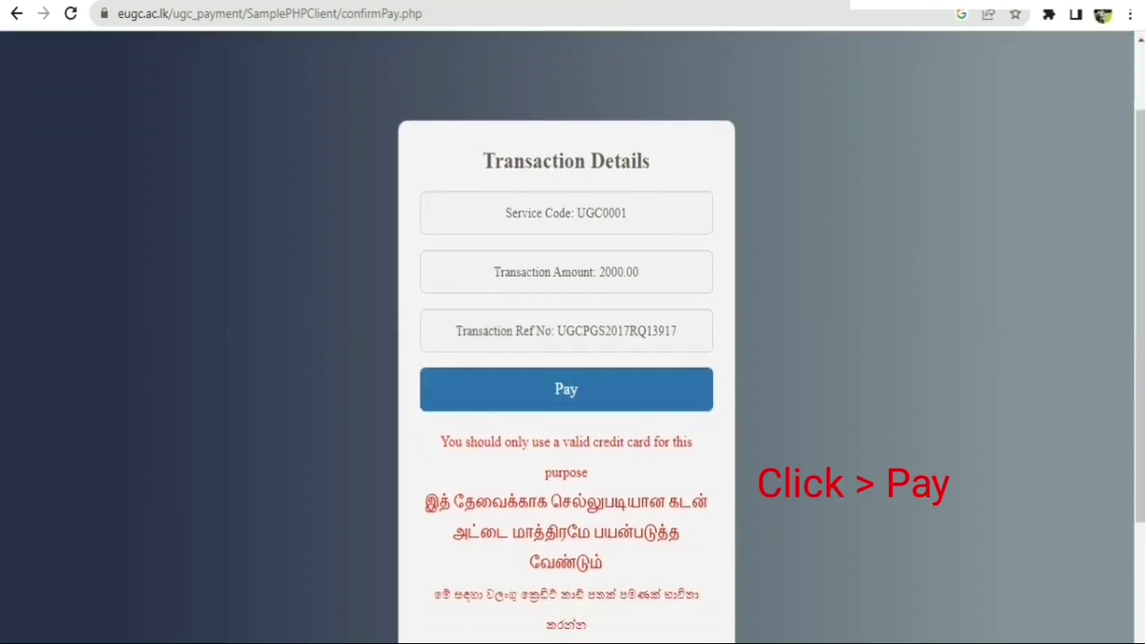
left_click(566, 389)
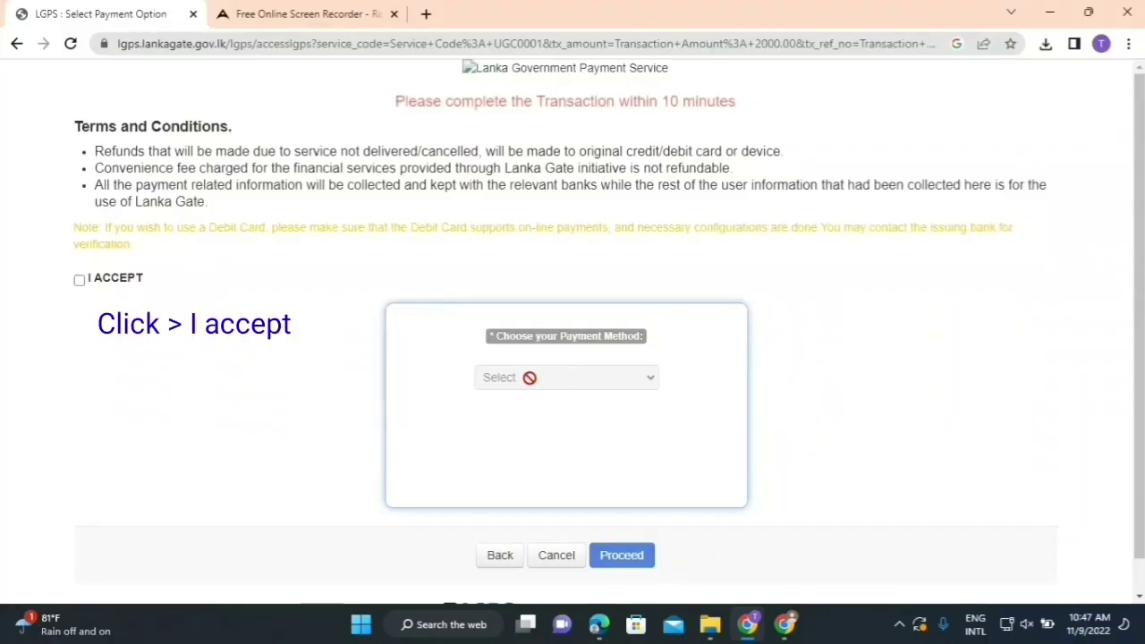
Accept the terms and pay the 2040.00 LKR total using Any Visa/Master Card.
left_click(80, 280)
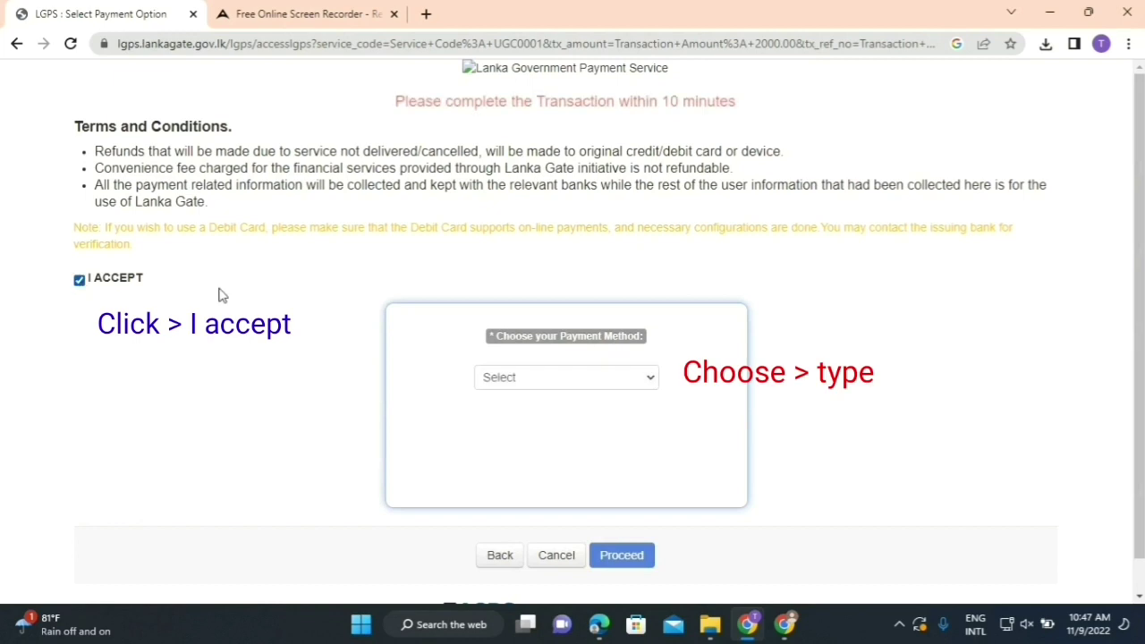
left_click(509, 377)
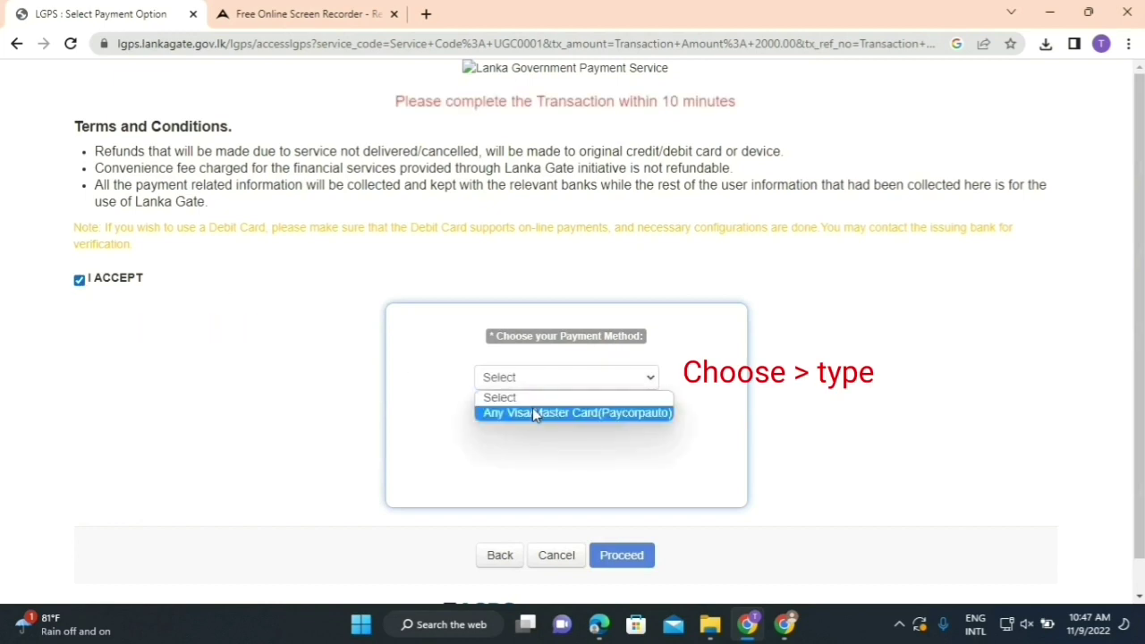
left_click(533, 413)
left_click(621, 554)
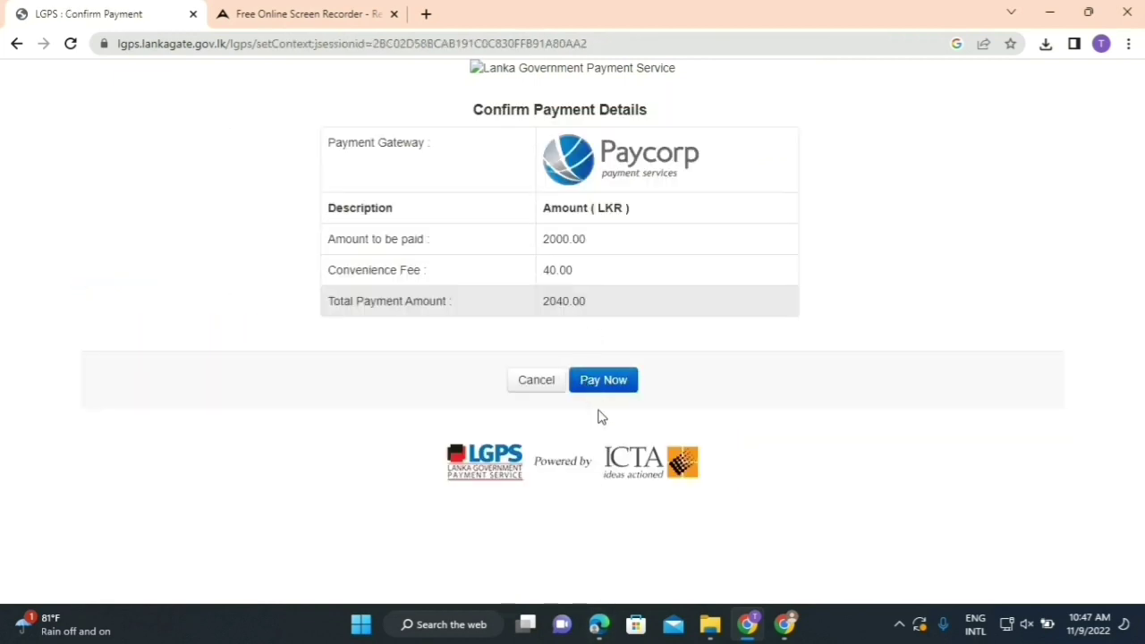
left_click(596, 380)
Enter the cardholder's name and paste and confirm the one-time code, declining to save card or password.
left_click(415, 478)
type("S SIVAPHARSAN")
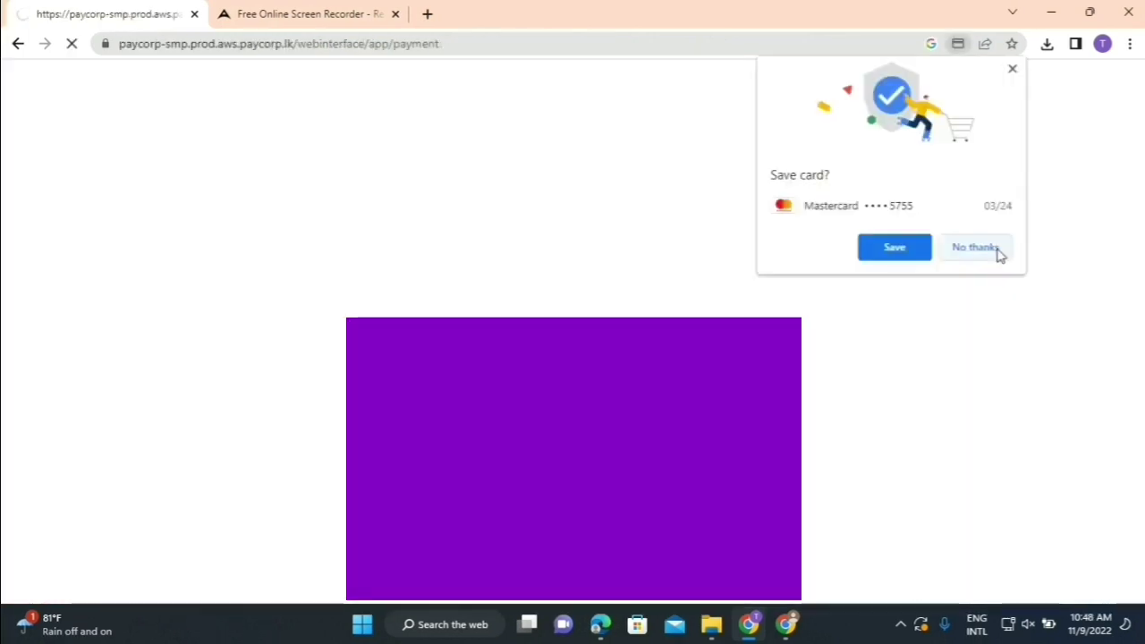
left_click(1000, 255)
left_click(716, 415)
key("ctrl+v")
left_click(687, 480)
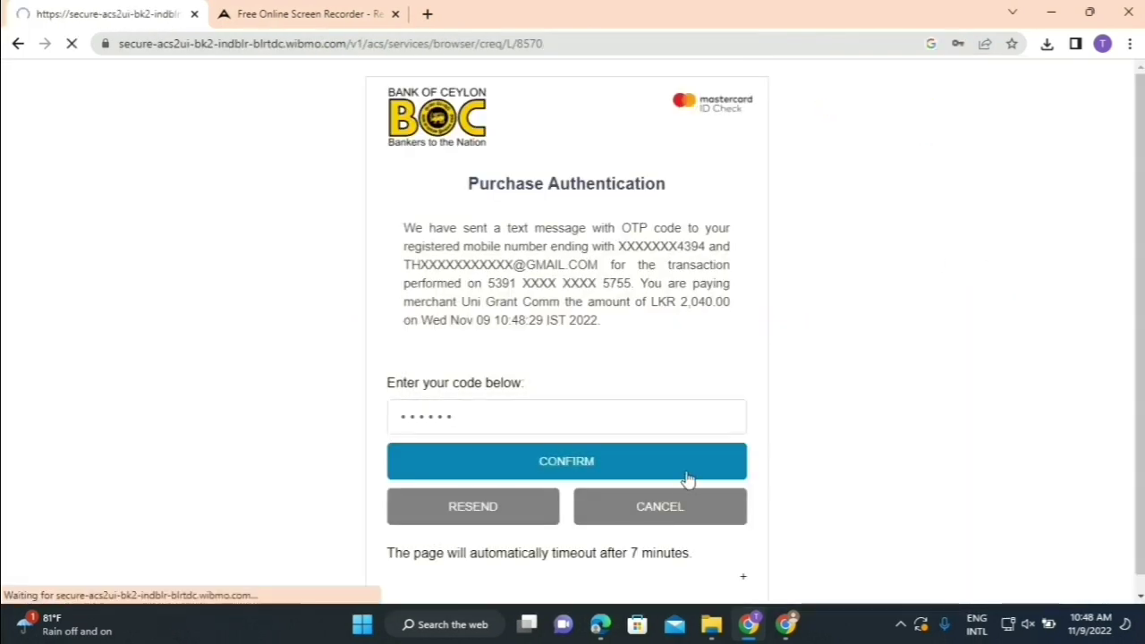
left_click(1003, 277)
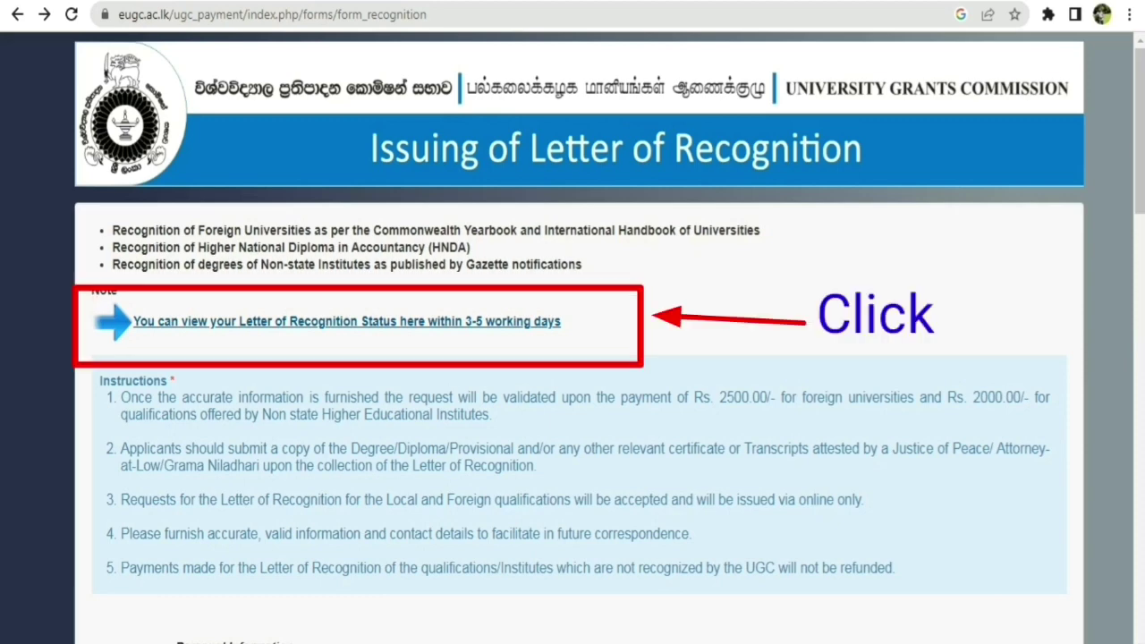
Open the Letter of Recognition status PDF and highlight the first applicant's rejected, Duplicate row.
left_click(347, 322)
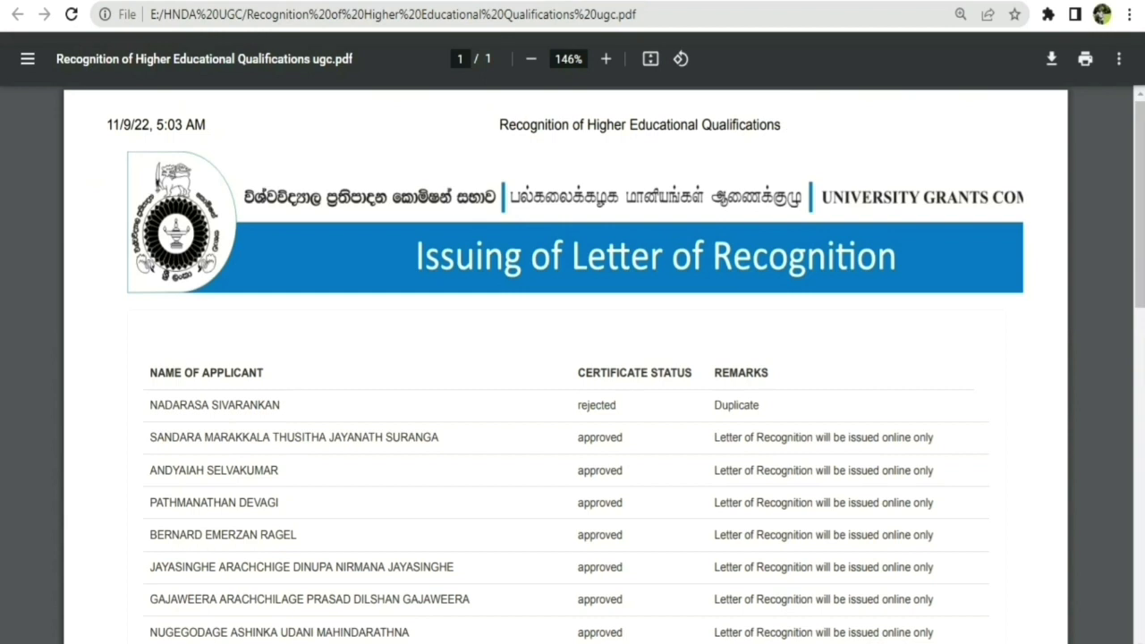
left_click_drag(150, 406, 280, 406)
left_click_drag(578, 405, 616, 406)
left_click_drag(714, 406, 760, 405)
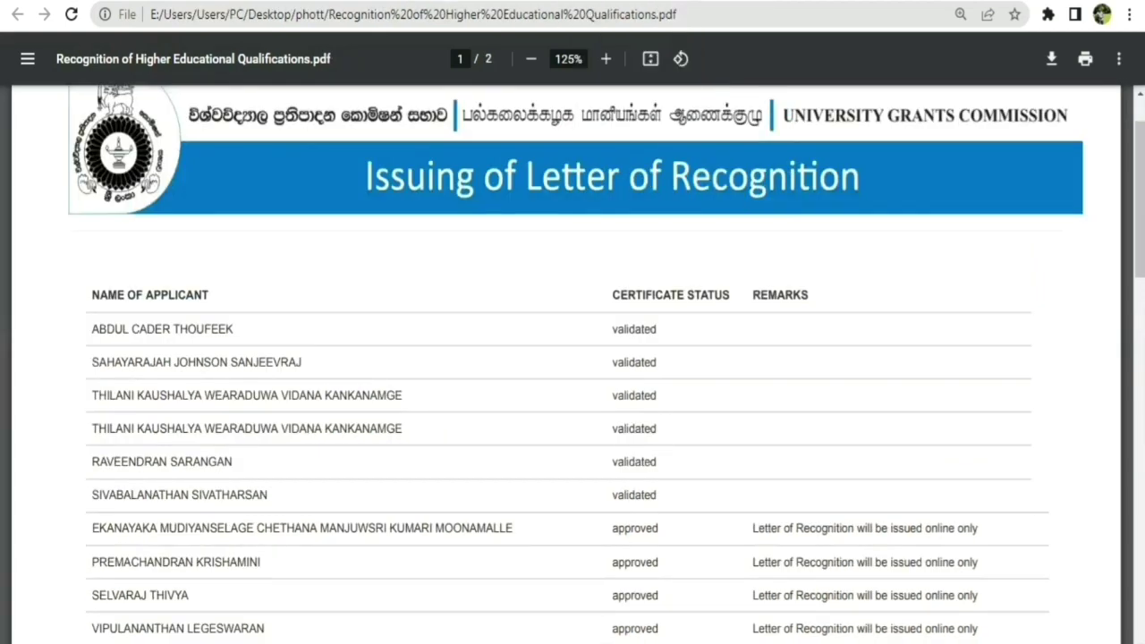
Highlight the applicant's row showing their name with validated status.
left_click_drag(91, 495, 657, 495)
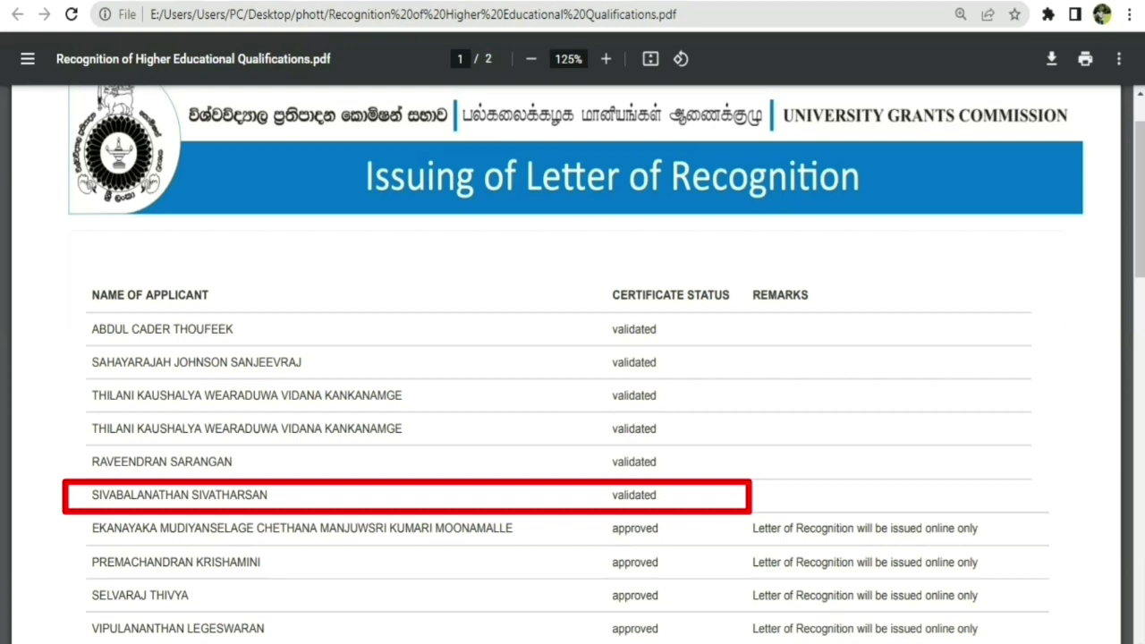
left_click_drag(93, 495, 657, 495)
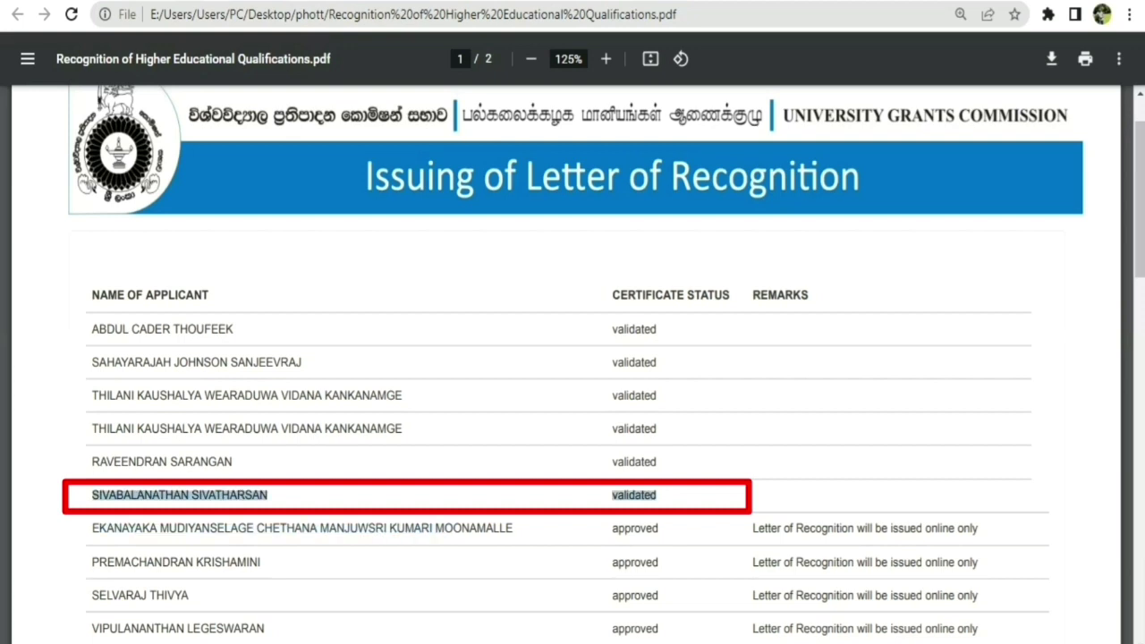
left_click(657, 495)
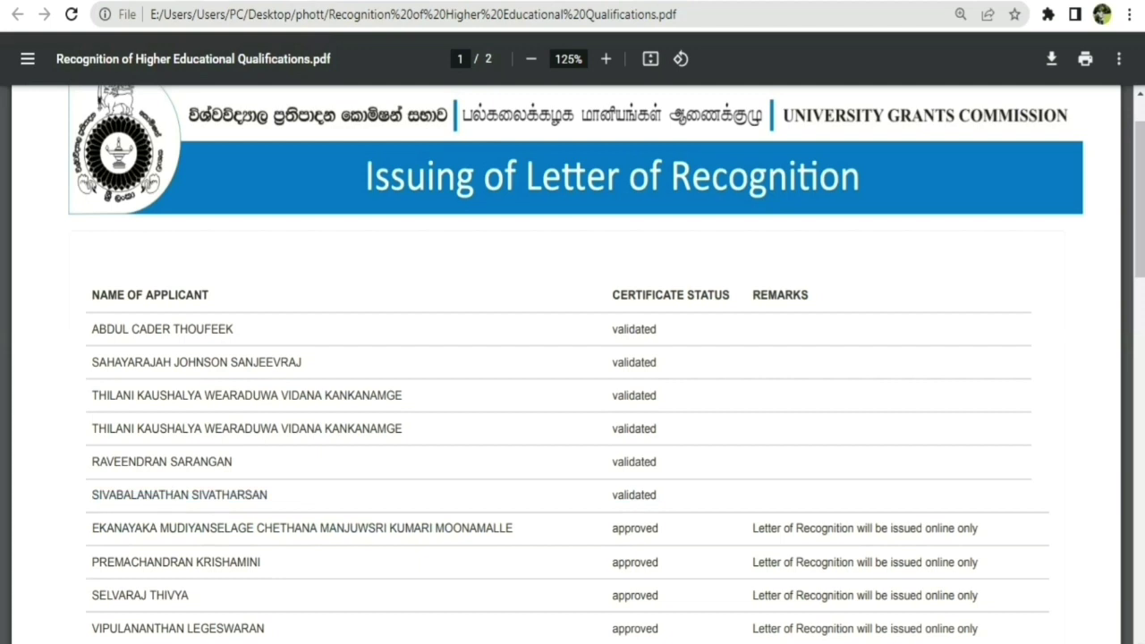
scroll(572, 358, "down", 1)
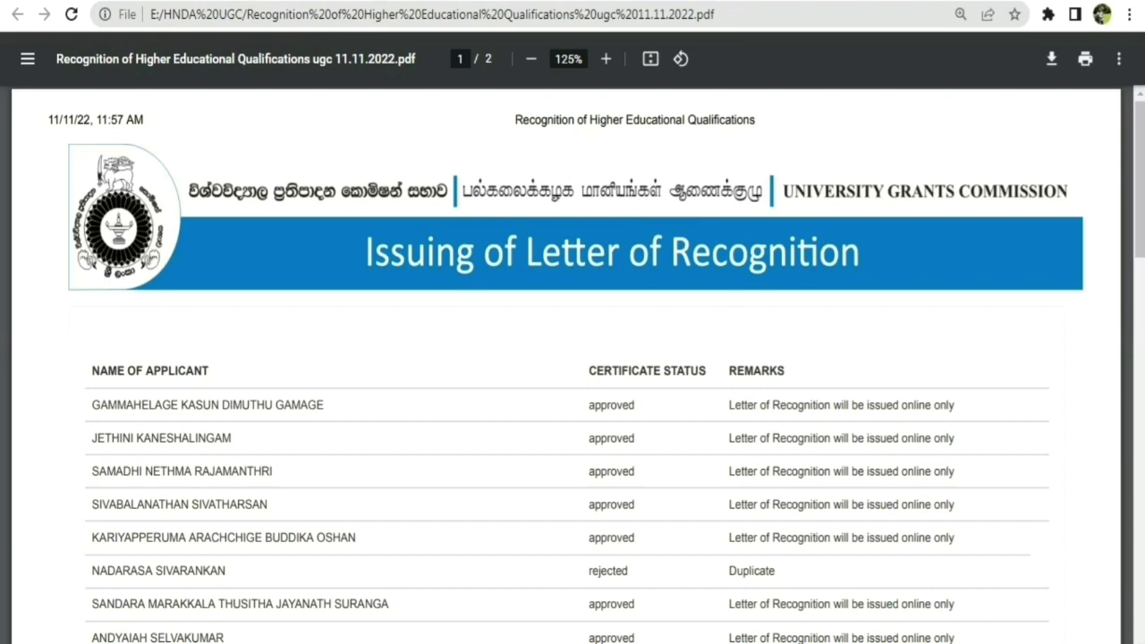
Find the applicant's row in the 11.11.2022 list and highlight their approved status and online-only remark.
scroll(573, 358, "down", 1)
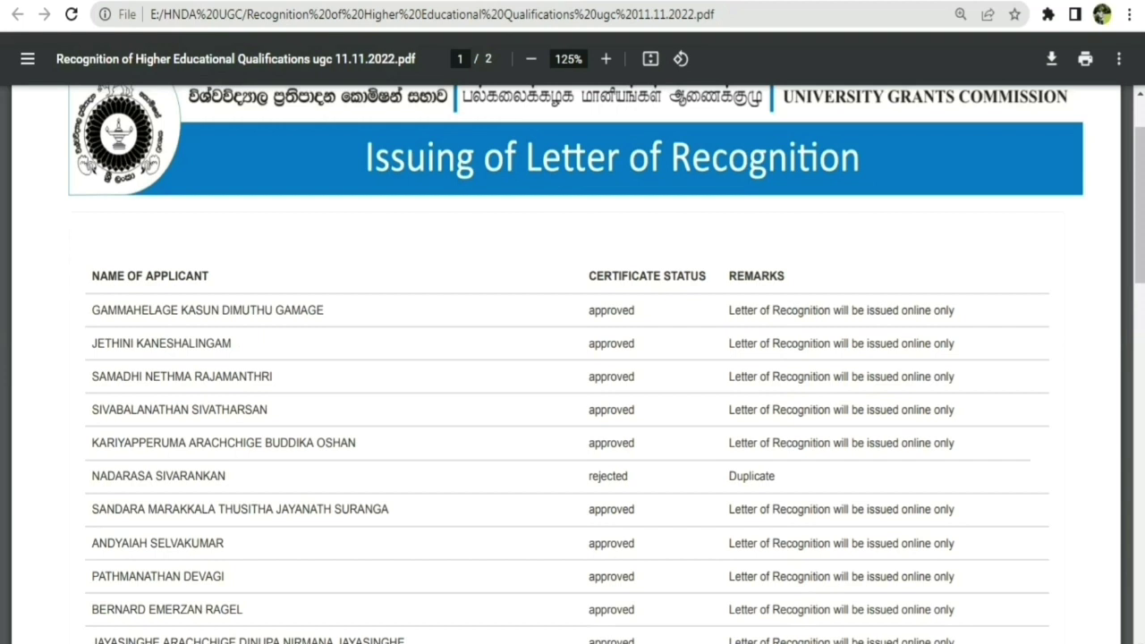
left_click_drag(92, 410, 746, 410)
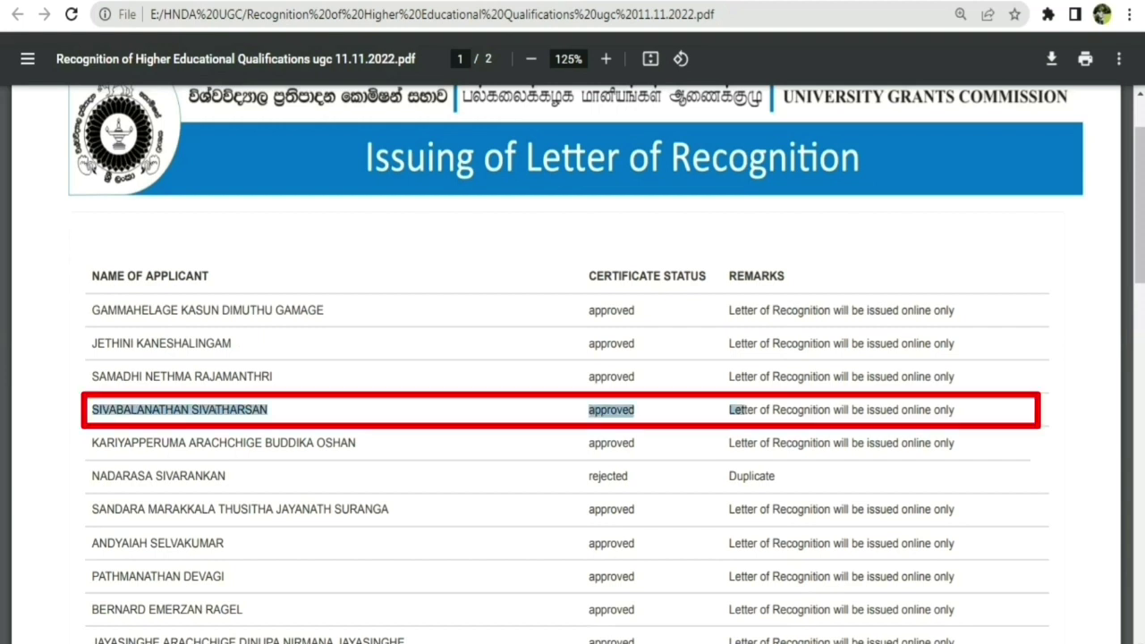
left_click(747, 410)
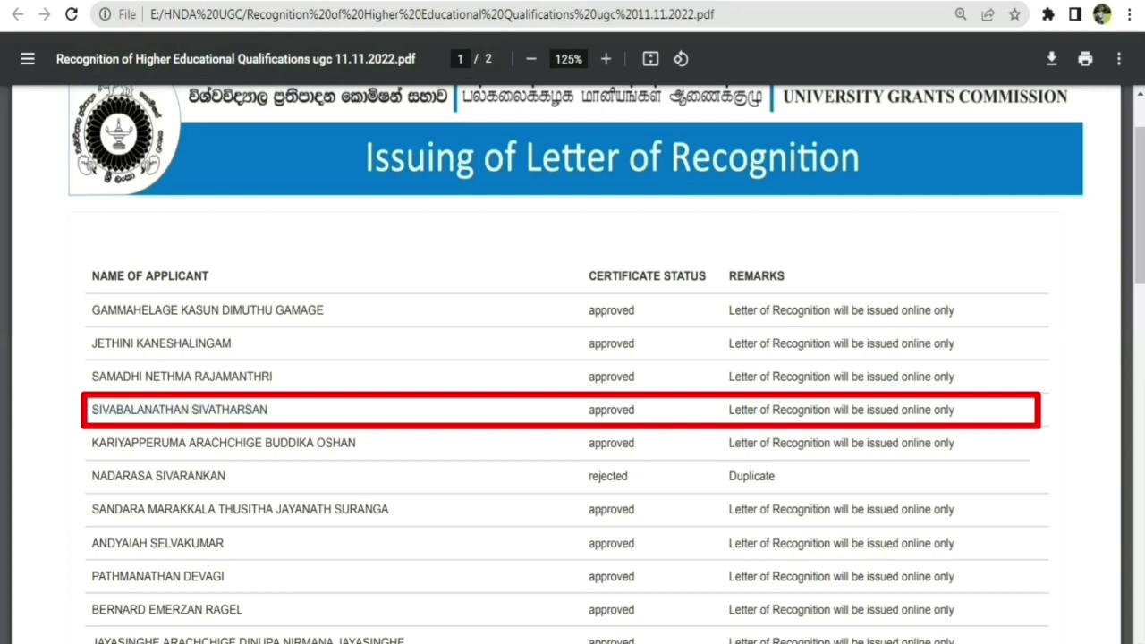
left_click_drag(730, 410, 956, 409)
left_click(956, 409)
left_click_drag(93, 410, 914, 410)
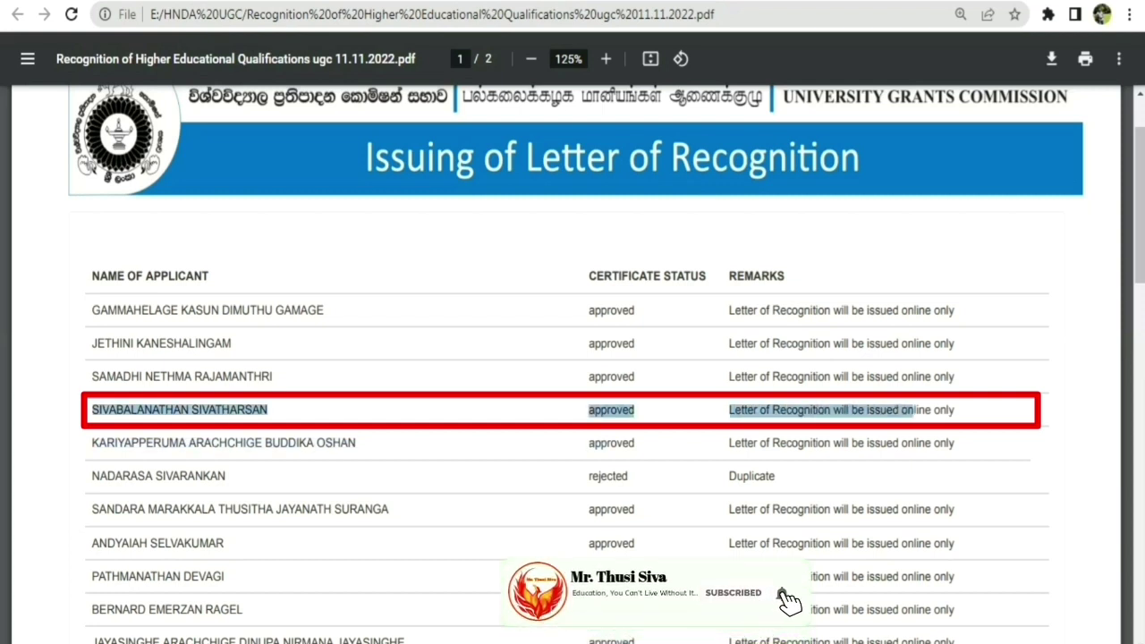